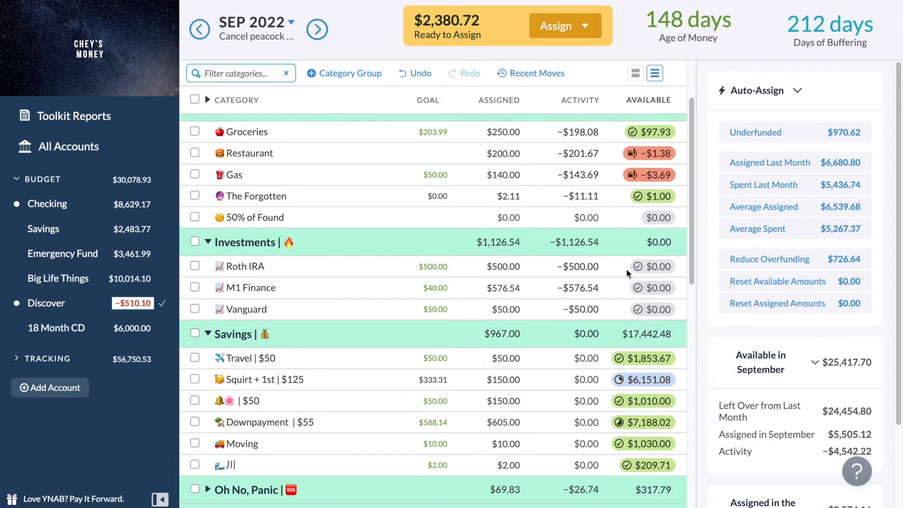
# Look over the September 2022 category groups and their available balances.
pyautogui.scroll(1, 626, 273)
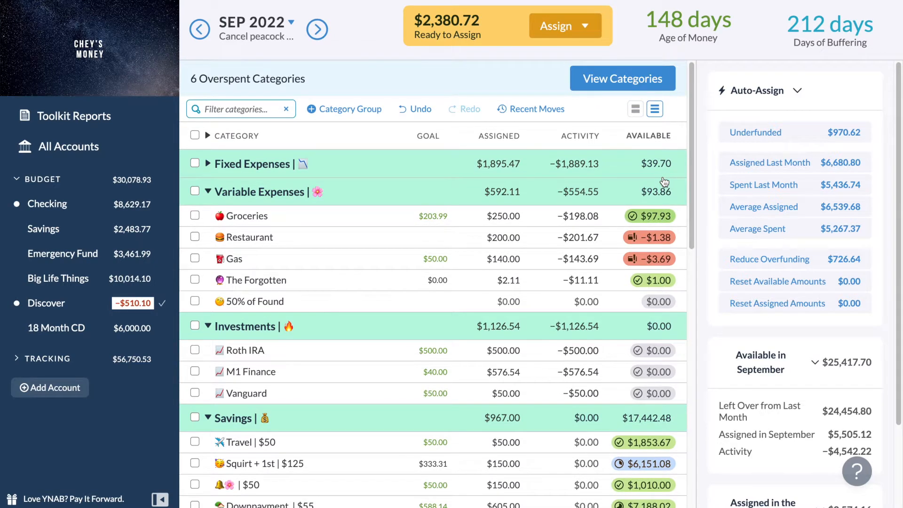
pyautogui.scroll(-4, 664, 182)
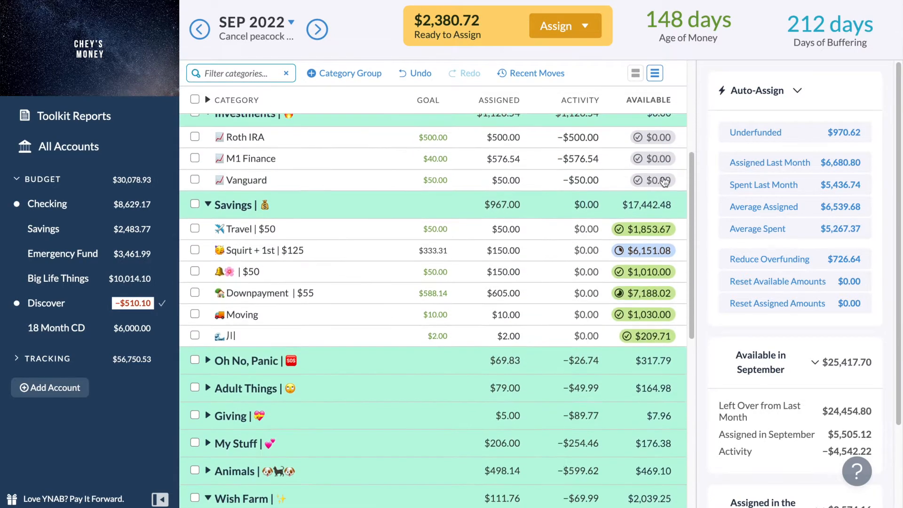
pyautogui.scroll(-7, 664, 182)
pyautogui.scroll(11, 664, 181)
pyautogui.scroll(2, 665, 182)
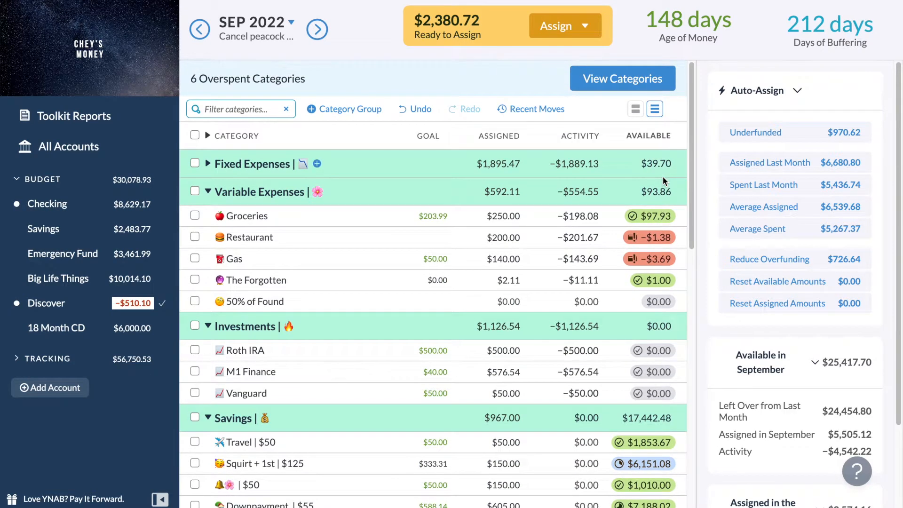
pyautogui.scroll(-1, 664, 180)
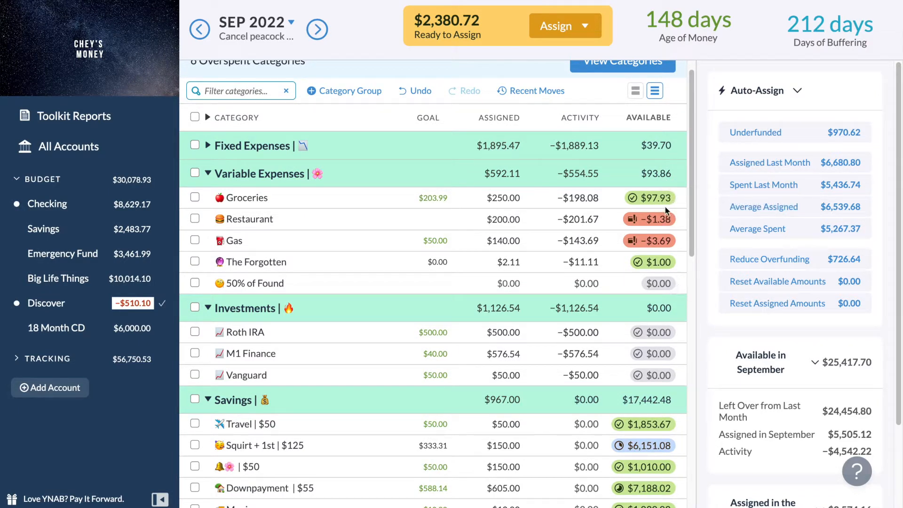
pyautogui.scroll(1, 658, 219)
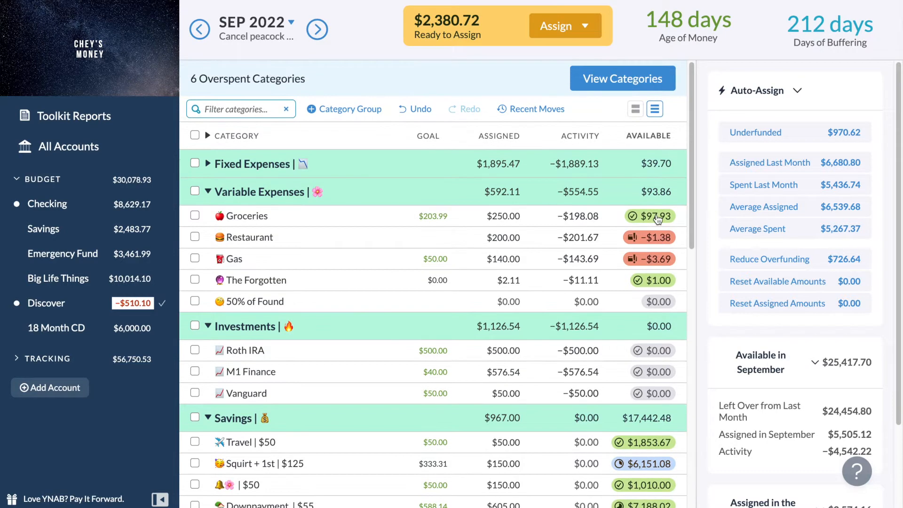
# View only the overspent categories, expand the My Stuff and Animals groups, and clear the overspent filter.
pyautogui.click(618, 80)
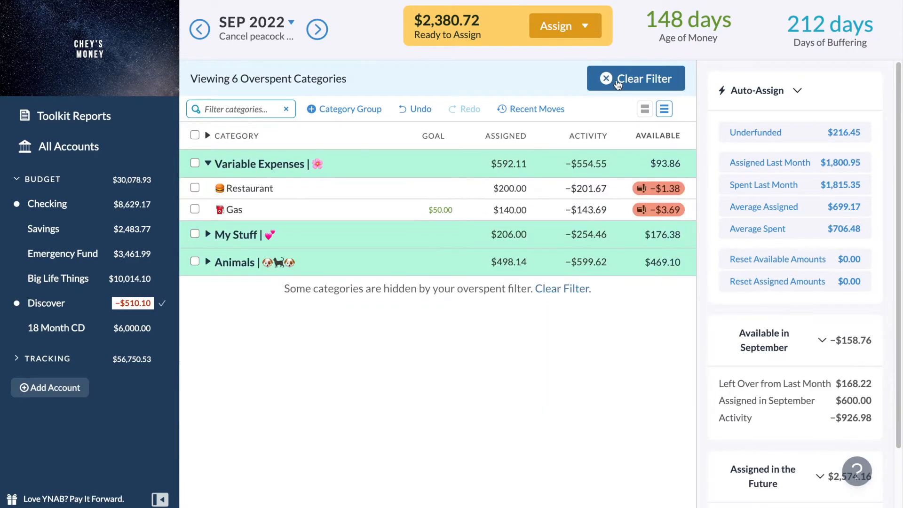
pyautogui.click(207, 164)
pyautogui.click(207, 164)
pyautogui.click(208, 234)
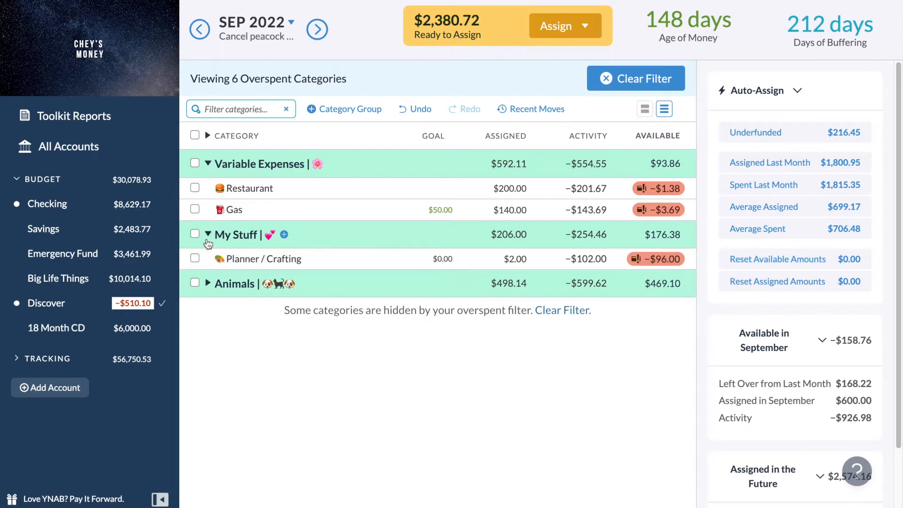
pyautogui.click(207, 284)
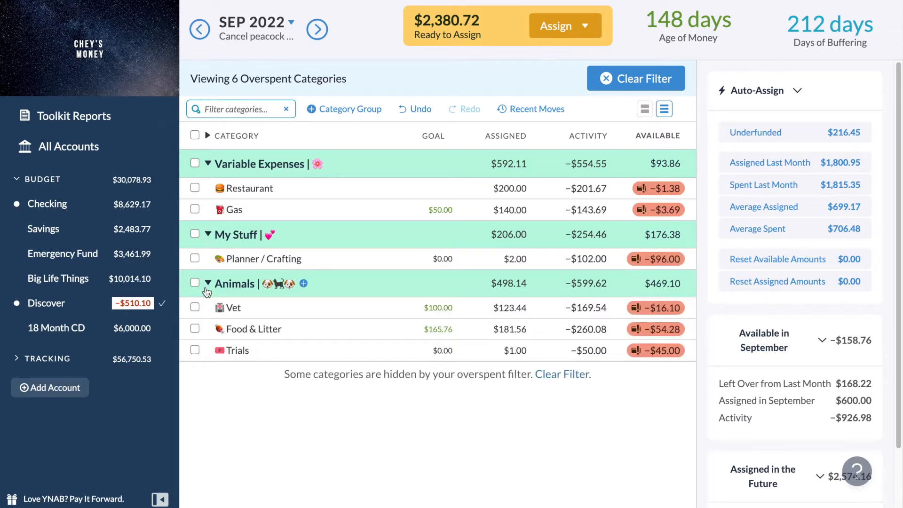
pyautogui.click(606, 85)
# Cover the Restaurant category's overspending with money from Groceries.
pyautogui.scroll(-1, 481, 334)
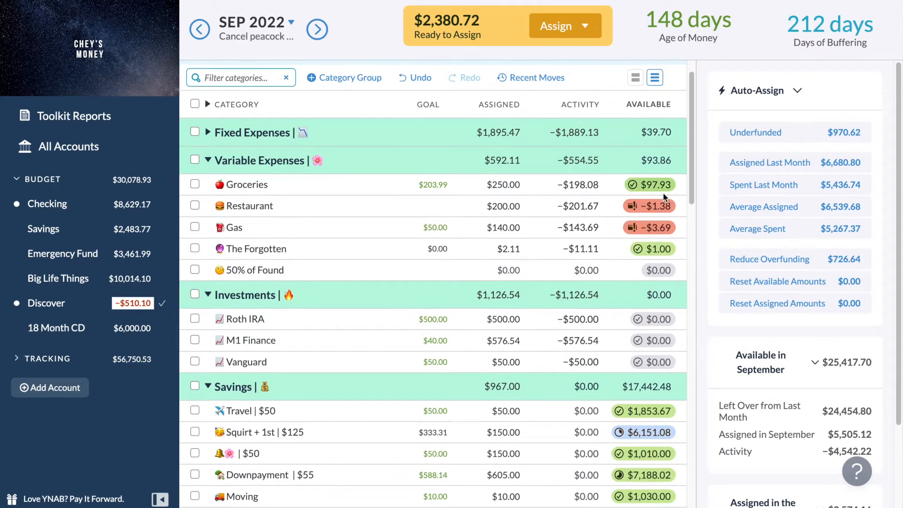
pyautogui.click(650, 207)
pyautogui.click(673, 262)
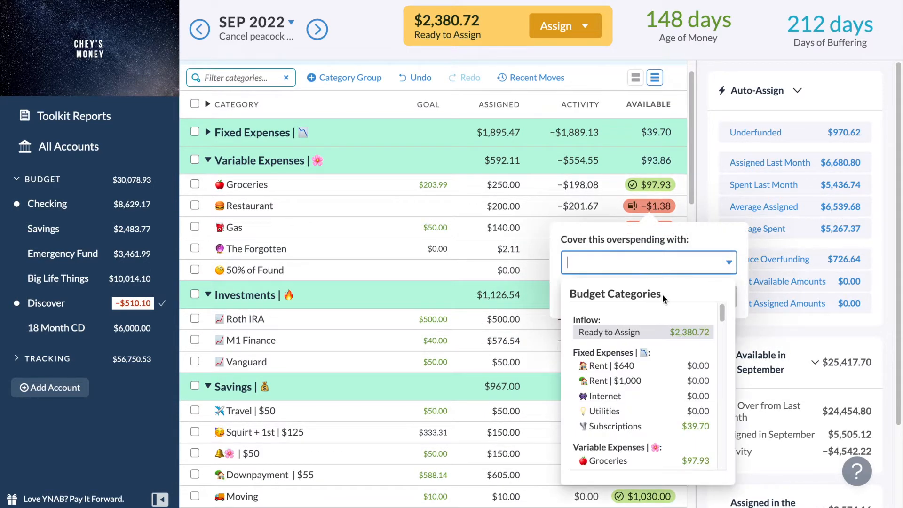
pyautogui.write('groc')
pyautogui.press('Return')
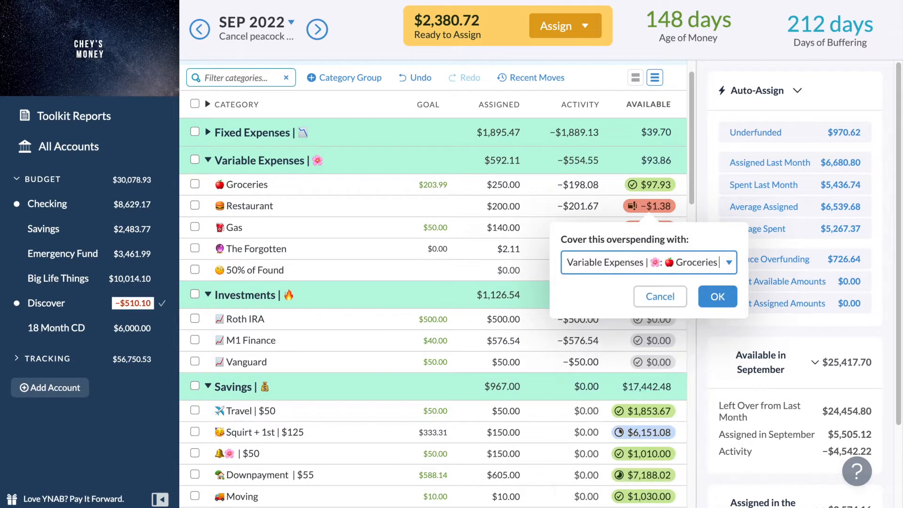
pyautogui.press('Return')
# Cover the Gas category's overspending with money from Groceries.
pyautogui.click(656, 231)
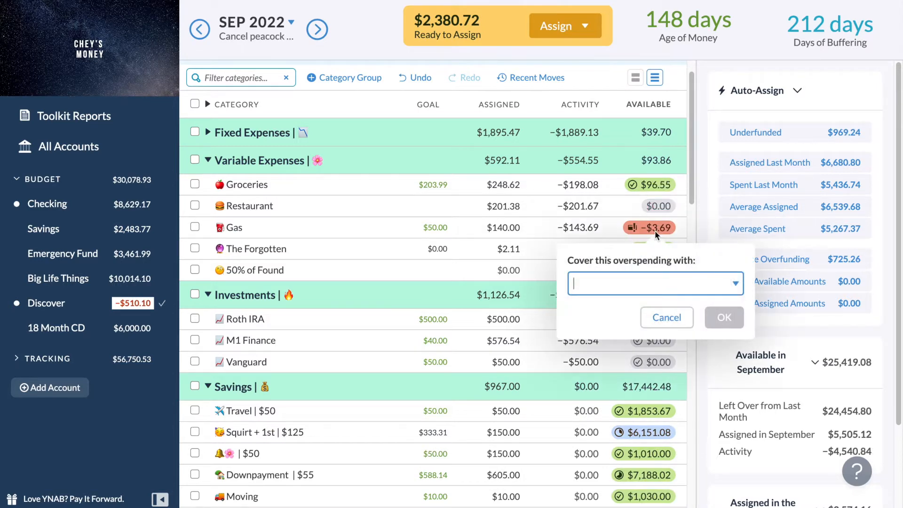
pyautogui.write('groci')
pyautogui.press('Return')
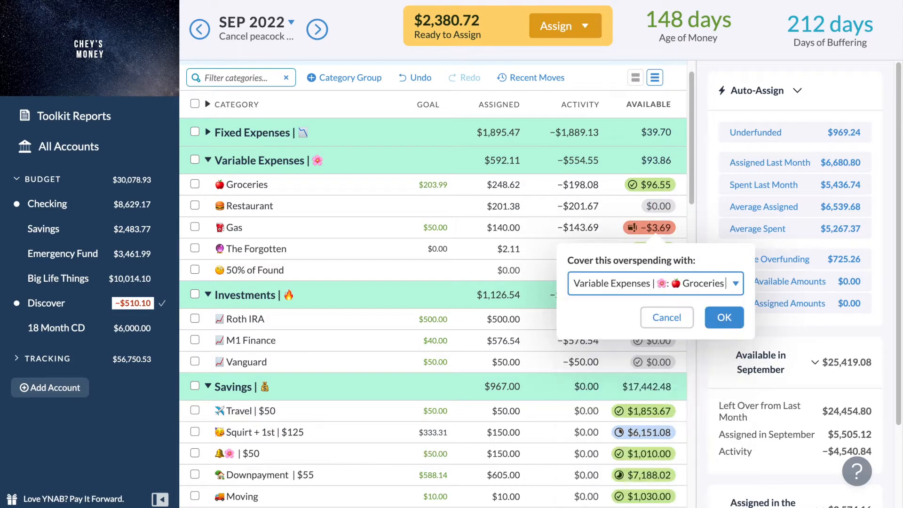
pyautogui.press('Return')
# Check the categories inside the Oh No, Panic, Adult Things and Giving groups, collapsing each one again.
pyautogui.scroll(-5, 602, 374)
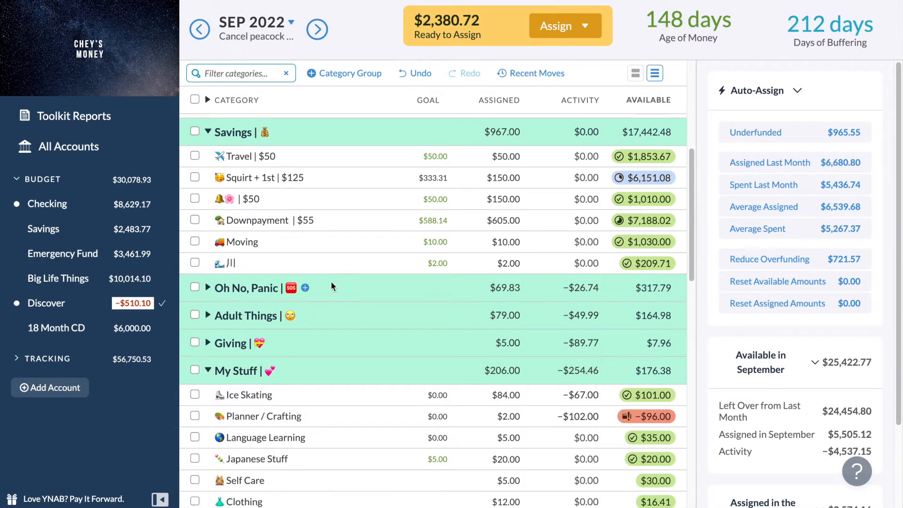
pyautogui.click(208, 287)
pyautogui.click(207, 287)
pyautogui.click(208, 316)
pyautogui.scroll(-1, 211, 320)
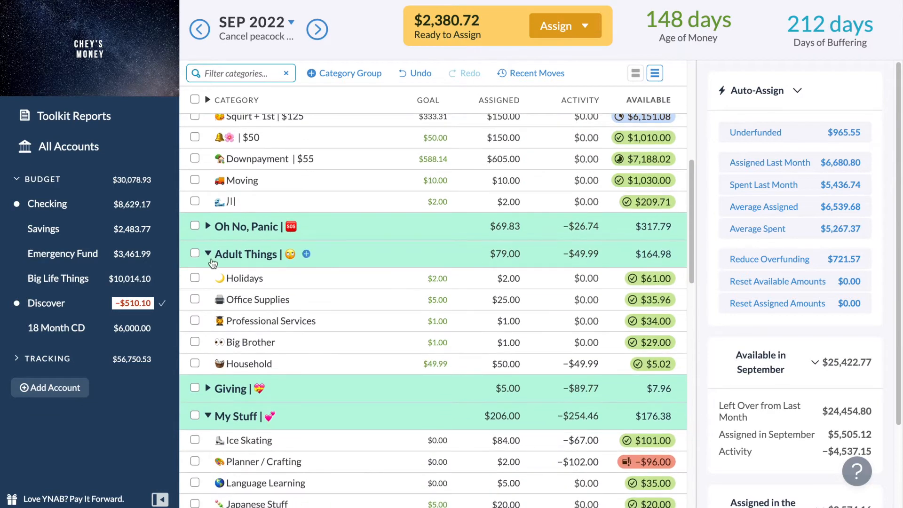
pyautogui.click(207, 254)
pyautogui.click(207, 281)
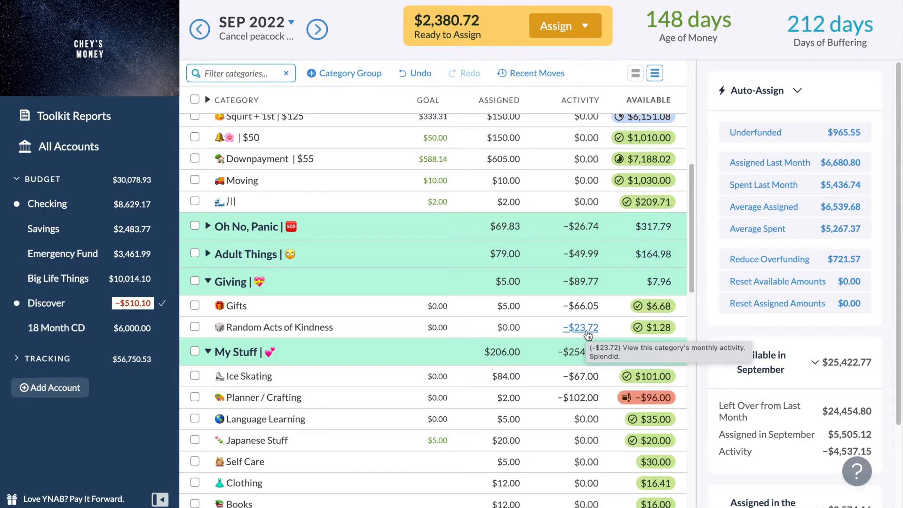
pyautogui.click(213, 289)
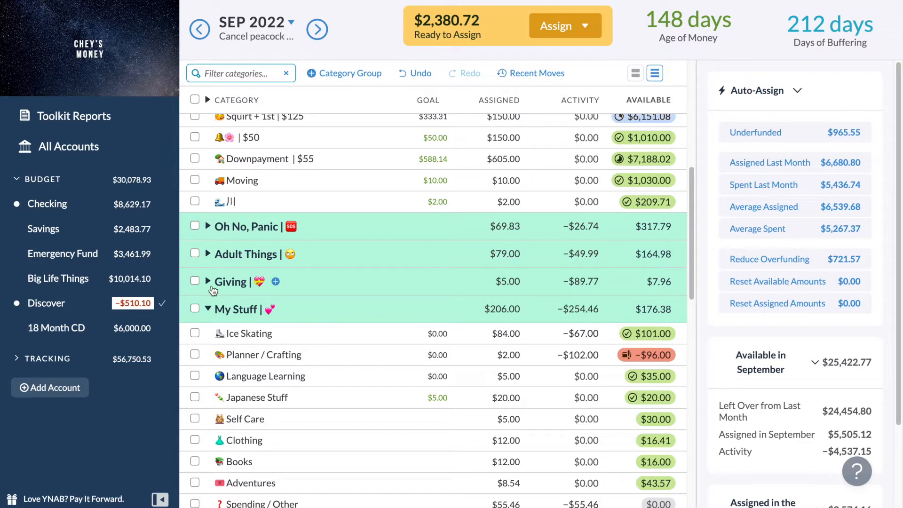
# Examine the September activity behind the overspent Planner / Crafting category in the My Stuff group.
pyautogui.scroll(-1, 213, 290)
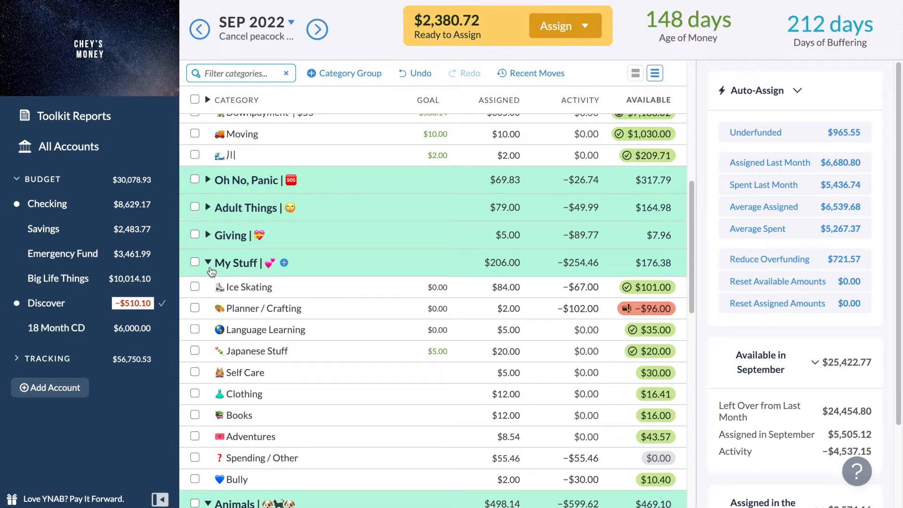
pyautogui.scroll(-1, 211, 272)
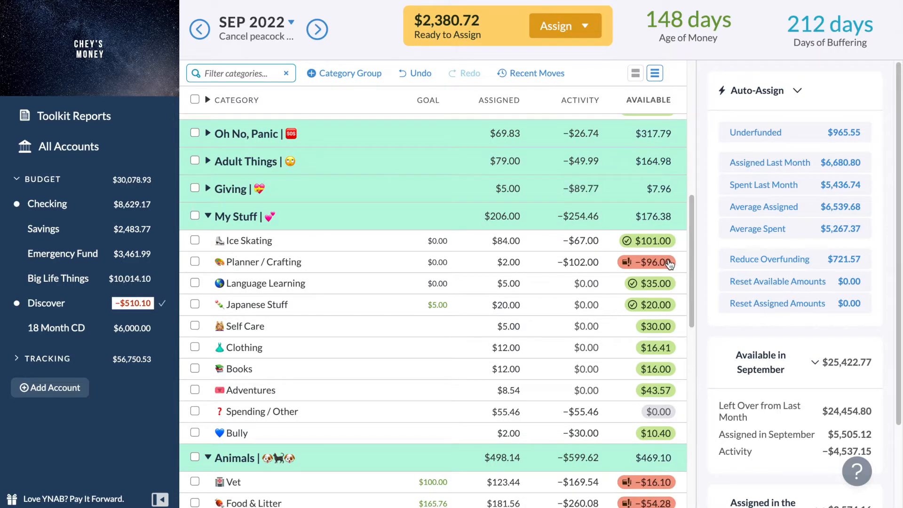
pyautogui.moveTo(619, 271)
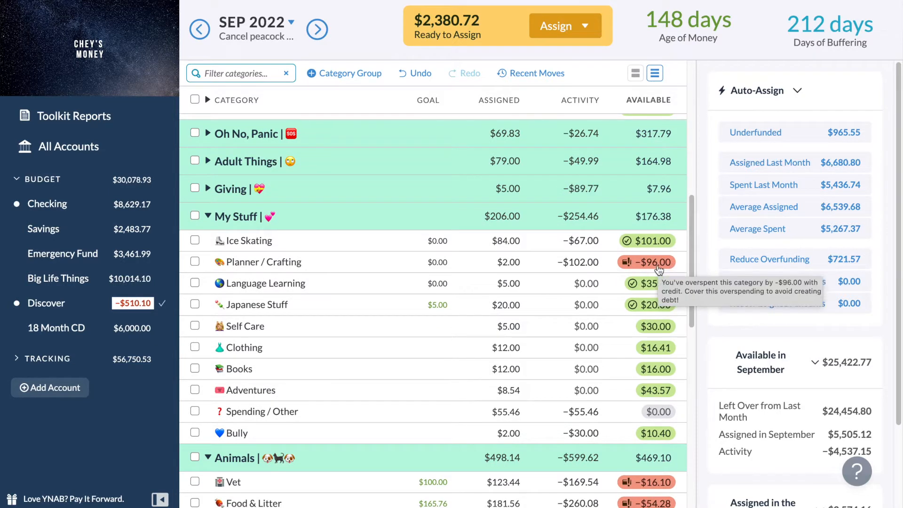
pyautogui.scroll(-1, 607, 267)
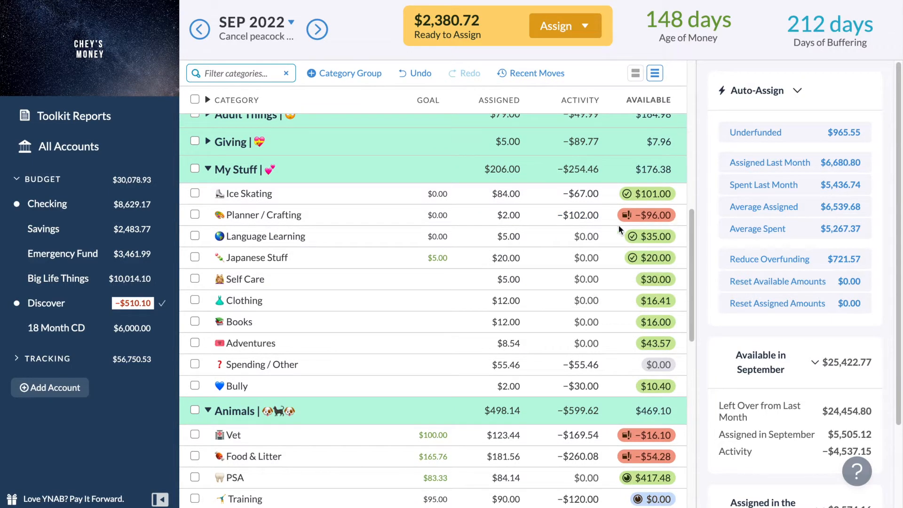
pyautogui.click(588, 219)
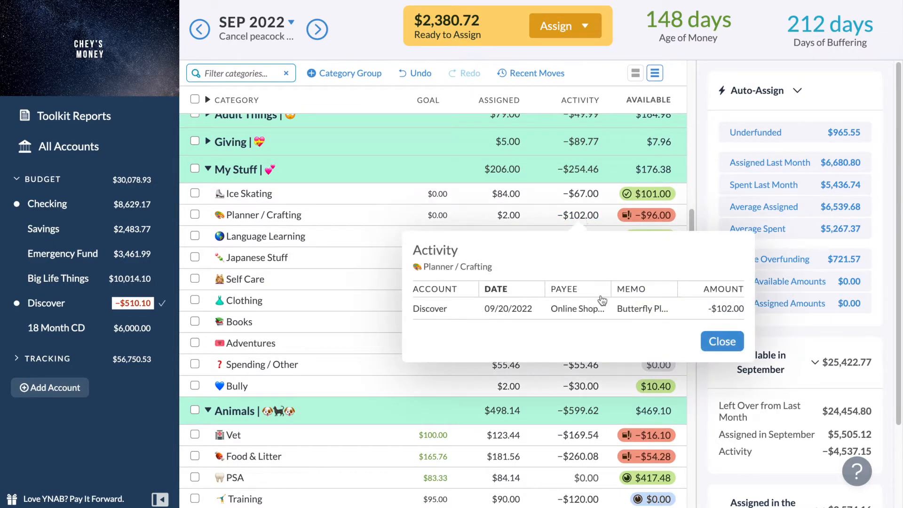
pyautogui.click(725, 334)
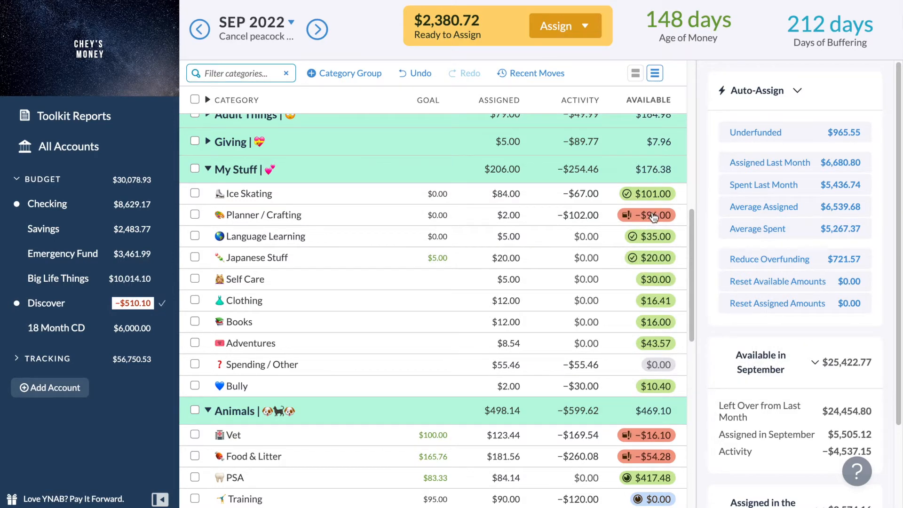
pyautogui.scroll(-1, 656, 221)
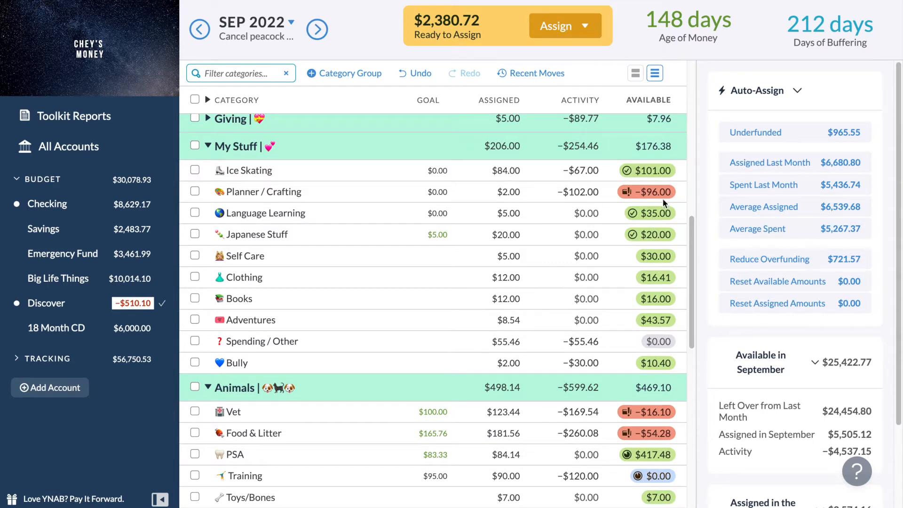
pyautogui.moveTo(665, 201)
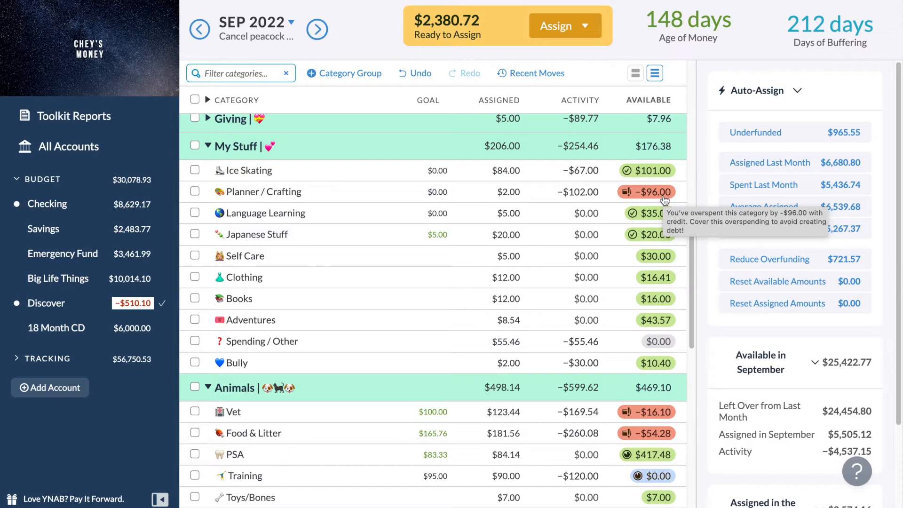
# Examine the Vet category's September activity and look over the other overspent Animals categories.
pyautogui.scroll(-3, 665, 201)
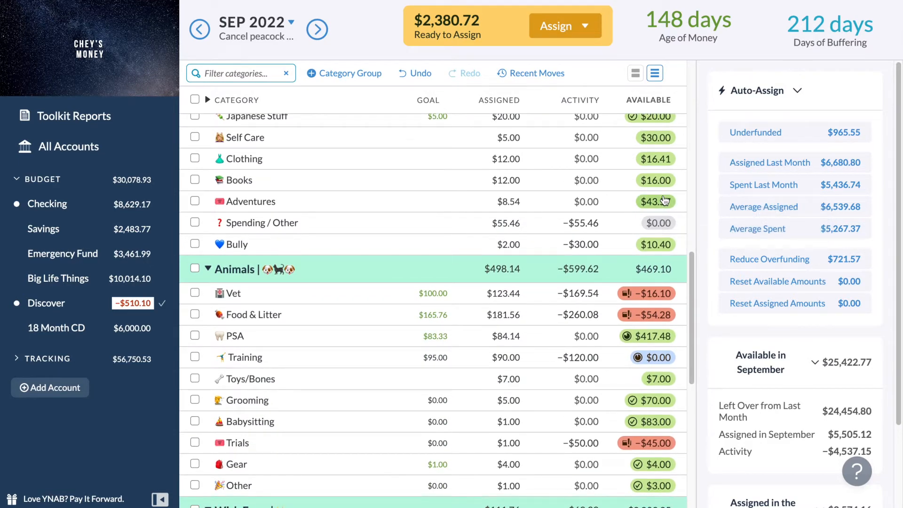
pyautogui.scroll(-2, 665, 201)
pyautogui.click(596, 259)
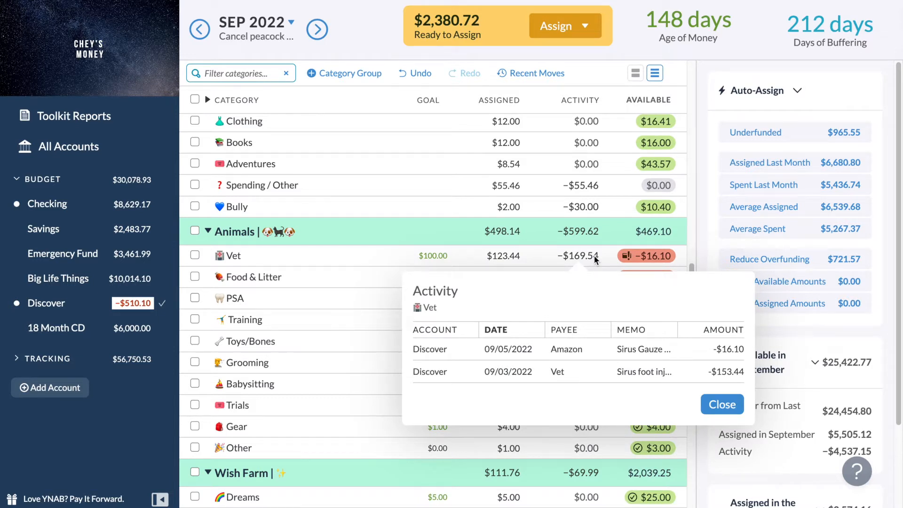
pyautogui.click(595, 259)
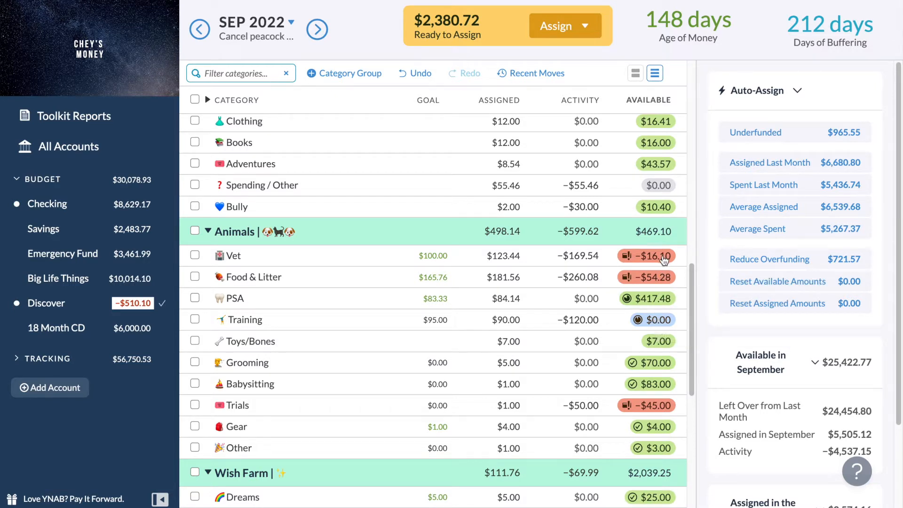
pyautogui.moveTo(664, 261)
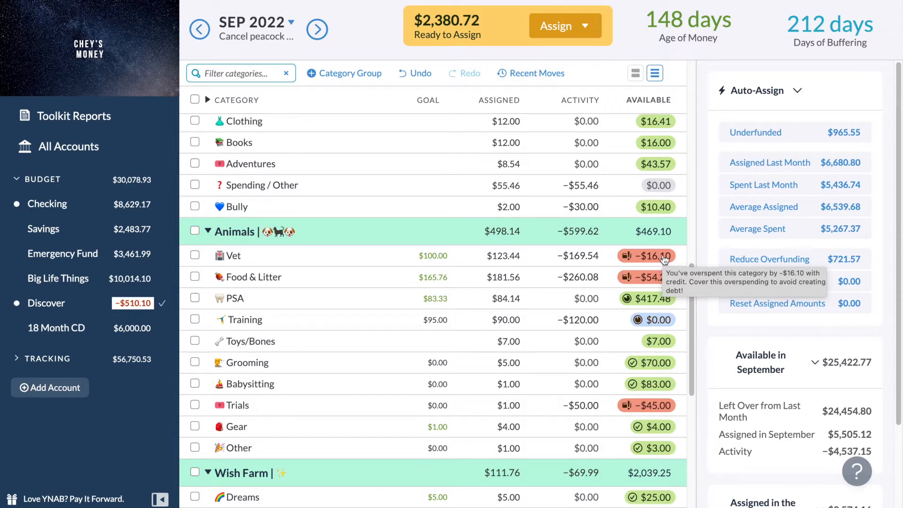
pyautogui.scroll(-5, 651, 322)
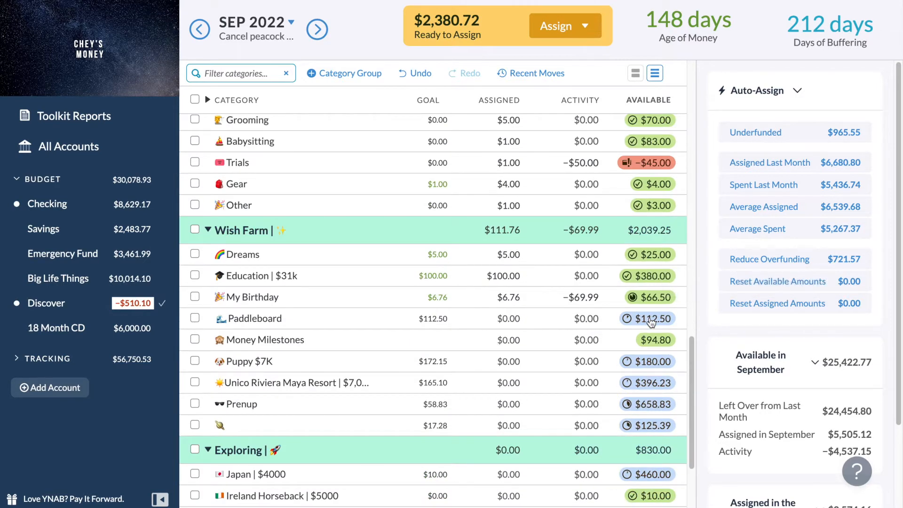
pyautogui.scroll(4, 652, 322)
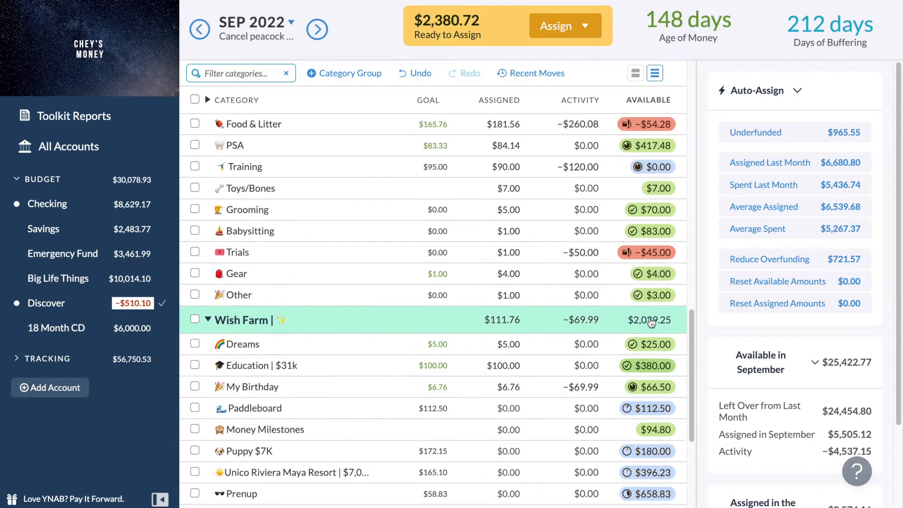
# Switch the budget to October 2022 and expand the Fixed Expenses group.
pyautogui.scroll(2, 651, 322)
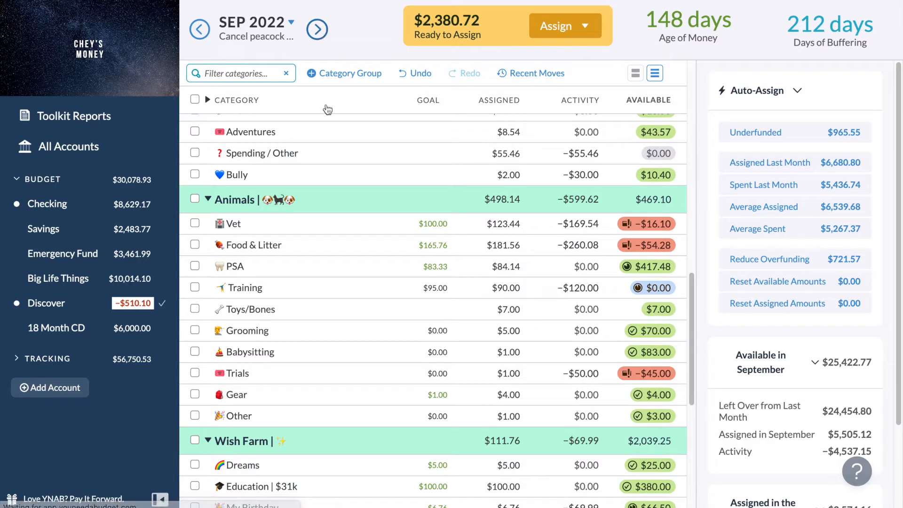
pyautogui.scroll(5, 332, 318)
pyautogui.scroll(7, 332, 323)
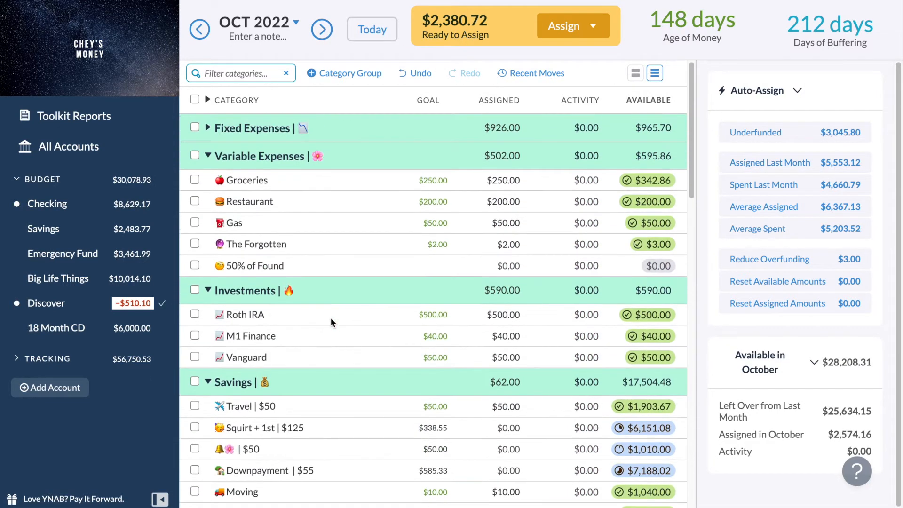
pyautogui.click(242, 134)
pyautogui.click(215, 127)
pyautogui.click(208, 128)
# Assign $1,000.00 to the Rent | $1,000 category for October 2022 and deselect the category.
pyautogui.click(485, 173)
pyautogui.click(495, 172)
pyautogui.write('1000')
pyautogui.press('Return')
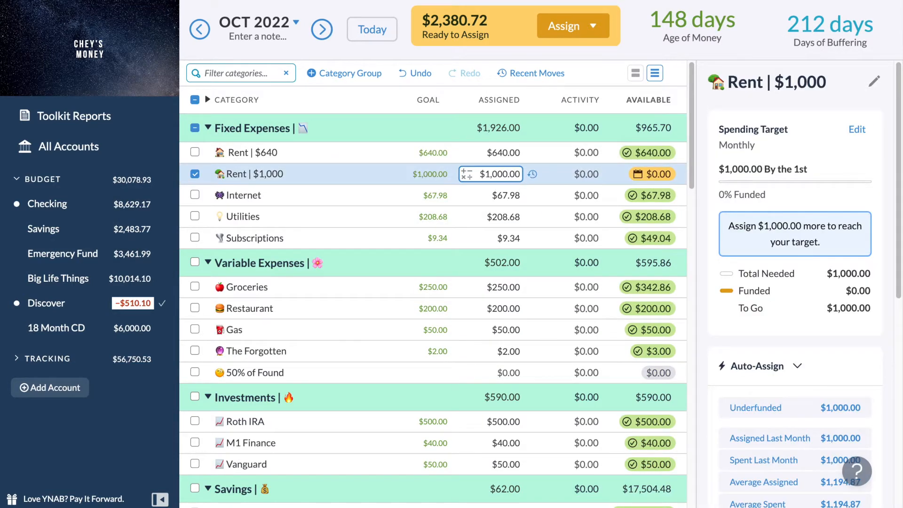
pyautogui.click(197, 174)
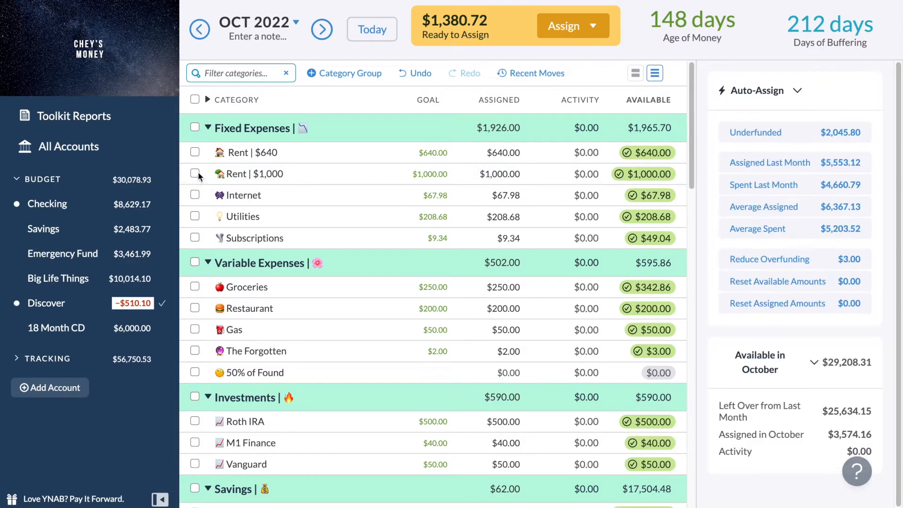
# Collapse the Fixed Expenses group and auto-assign the underfunded amount to all Animals categories for October 2022, leaving the group deselected.
pyautogui.click(208, 128)
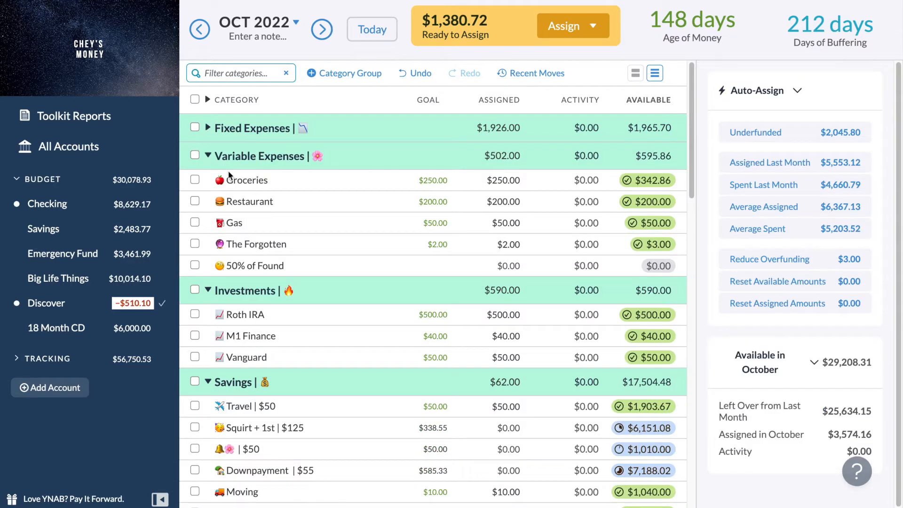
pyautogui.scroll(-3, 230, 175)
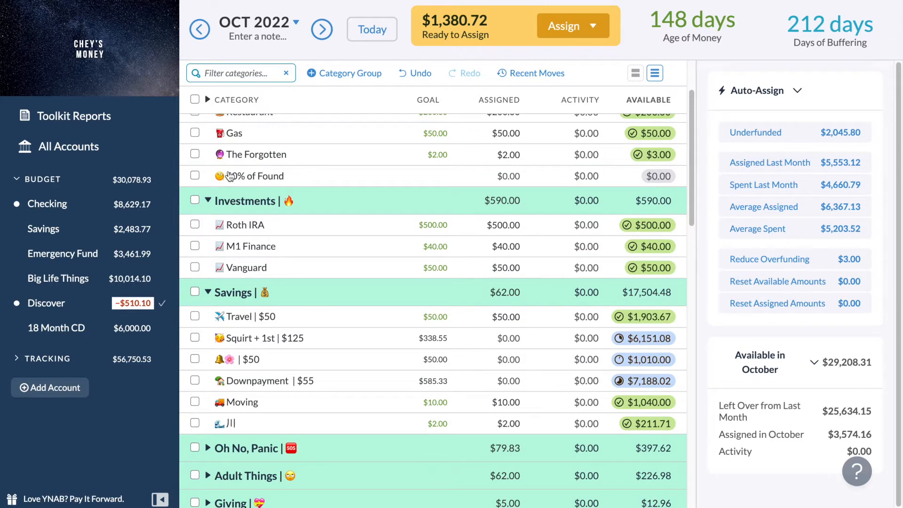
pyautogui.scroll(-2, 229, 175)
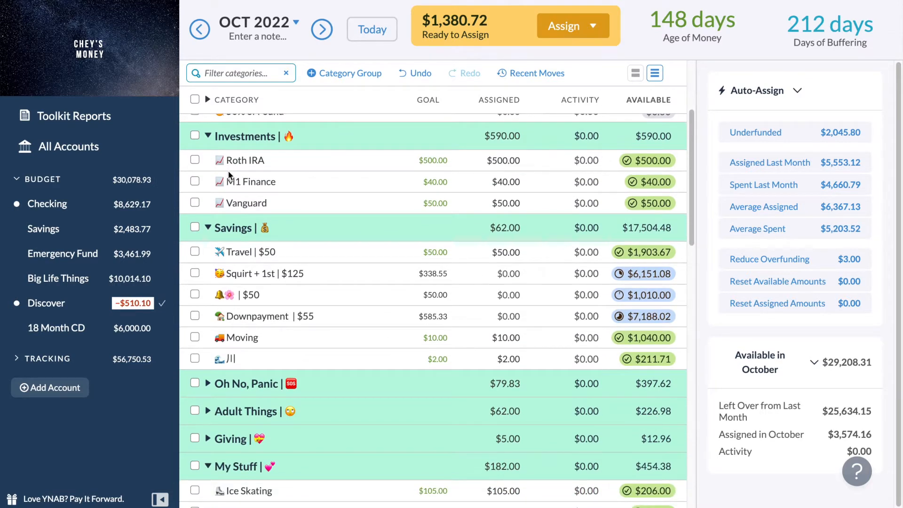
pyautogui.scroll(-6, 229, 175)
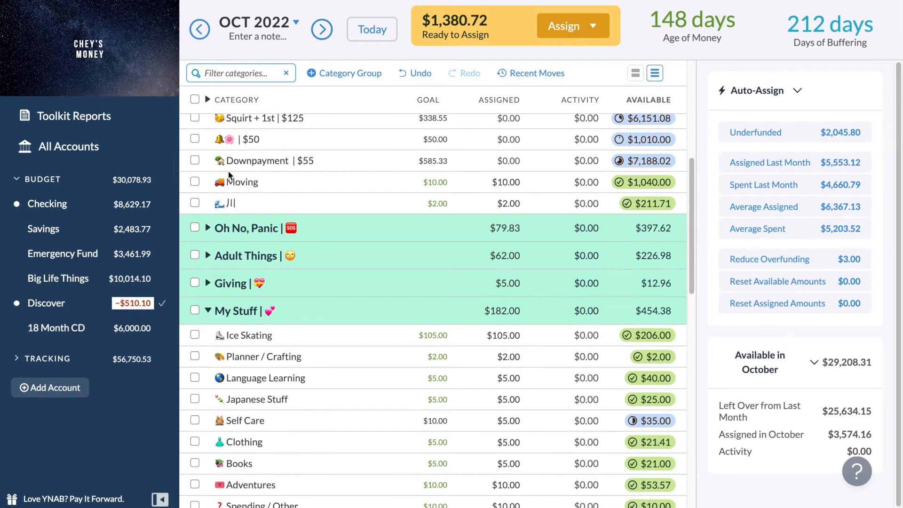
pyautogui.scroll(-9, 229, 175)
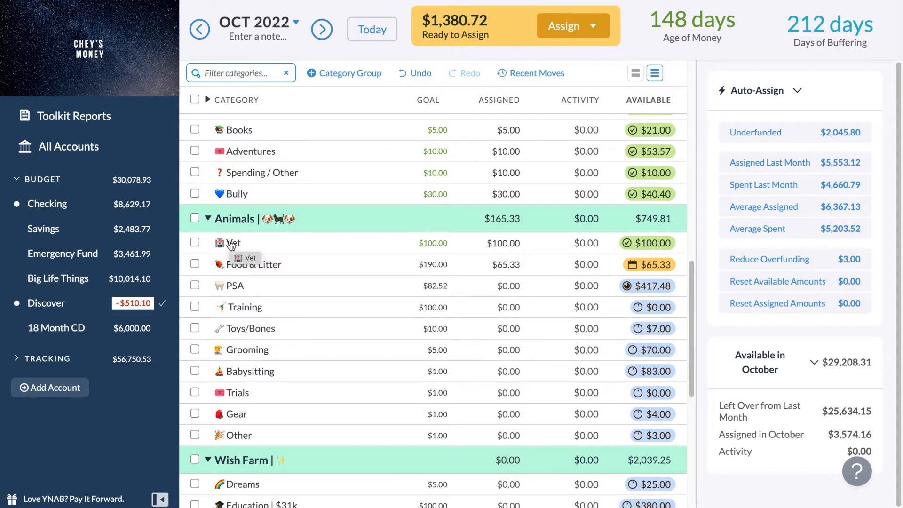
pyautogui.scroll(-1, 231, 244)
pyautogui.click(195, 179)
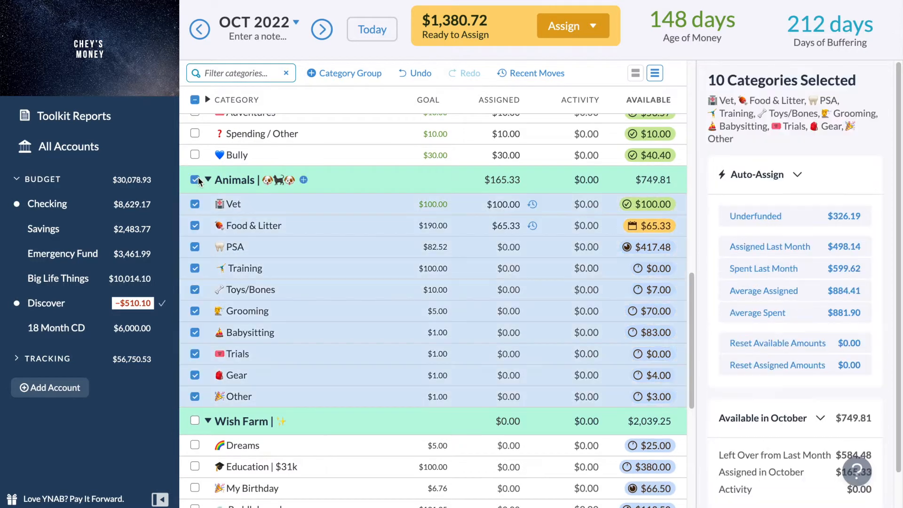
pyautogui.click(819, 217)
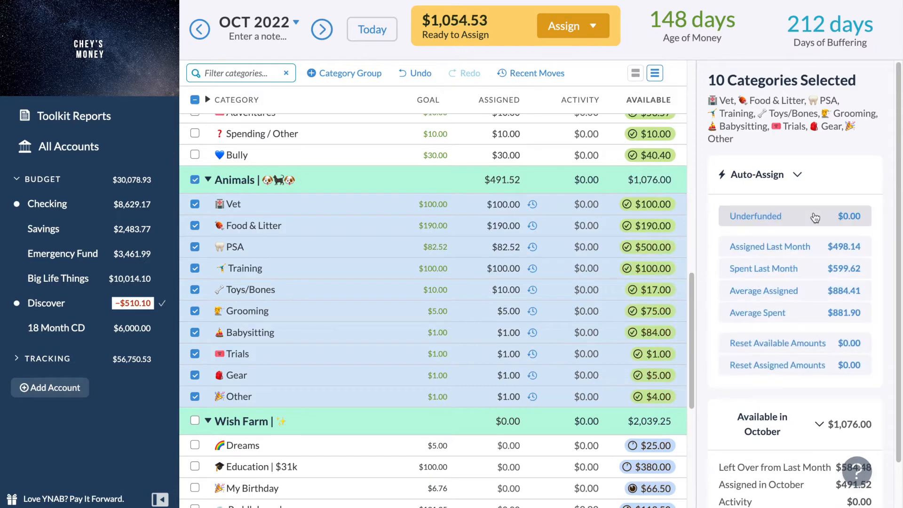
pyautogui.click(196, 180)
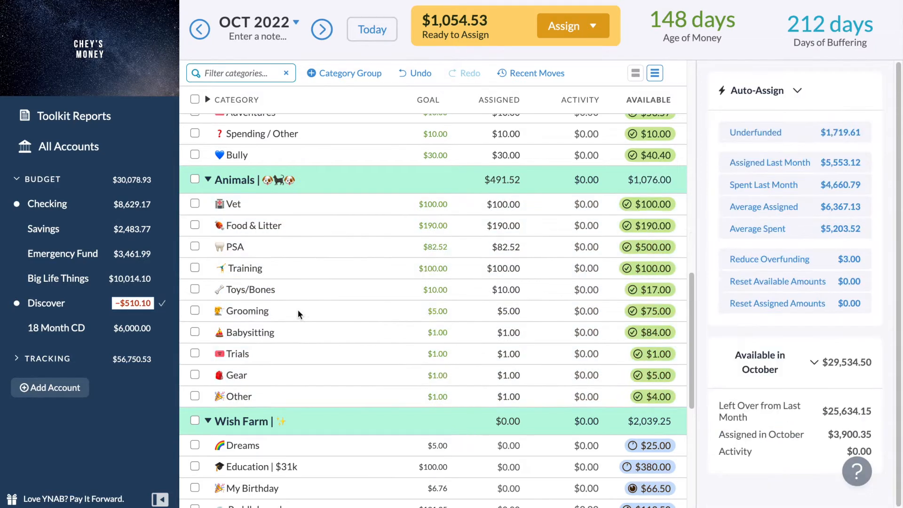
# Auto-assign the underfunded amounts to Dreams, Education | $31k and My Birthday in the Wish Farm group, and clear the selection.
pyautogui.scroll(-3, 298, 309)
pyautogui.click(195, 298)
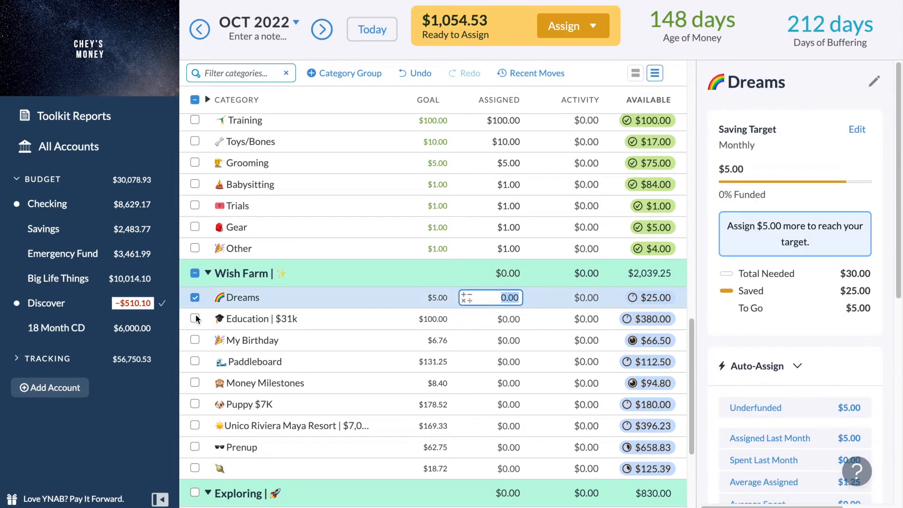
pyautogui.click(195, 319)
pyautogui.click(194, 342)
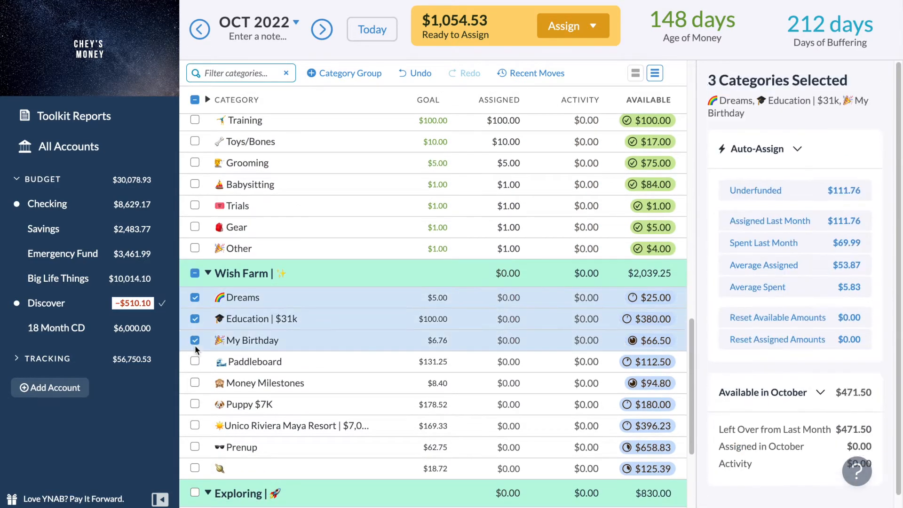
pyautogui.click(767, 189)
pyautogui.click(195, 275)
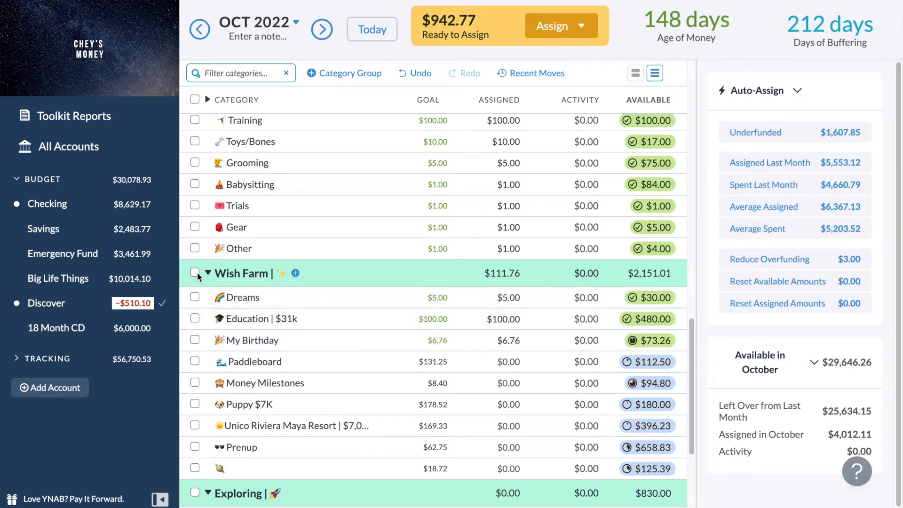
# Assign $605.00 to the Downpayment | $55 category in the Savings group for October 2022.
pyautogui.scroll(10, 197, 277)
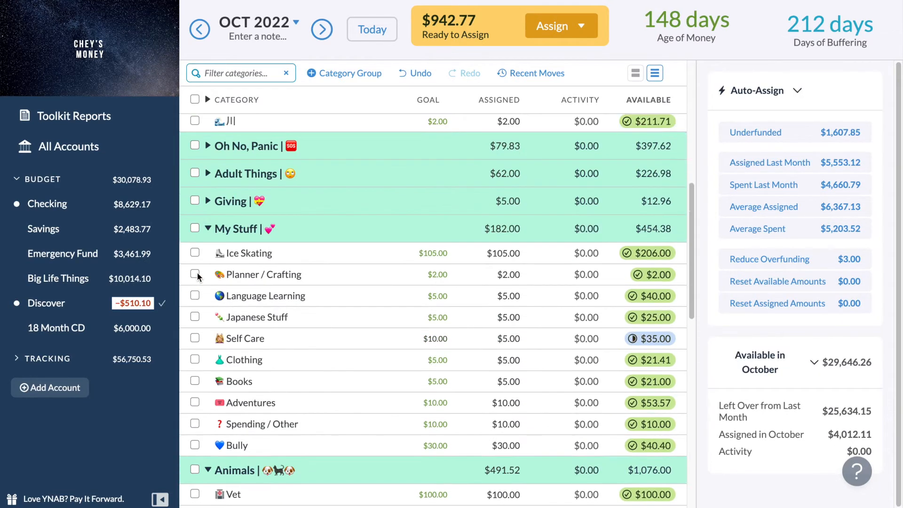
pyautogui.scroll(5, 198, 277)
pyautogui.scroll(-1, 502, 285)
pyautogui.click(501, 285)
pyautogui.click(511, 325)
pyautogui.press('BackSpace')
pyautogui.write('605')
pyautogui.press('Return')
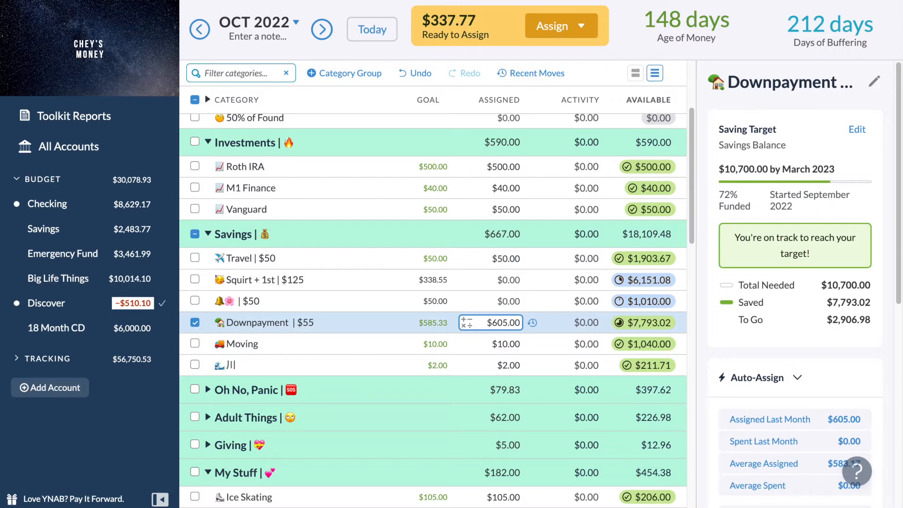
# Assign $150.00 each to the Squirt + 1st | $125 and bell-and-flower | $50 categories in the Savings group.
pyautogui.click(511, 281)
pyautogui.write('150')
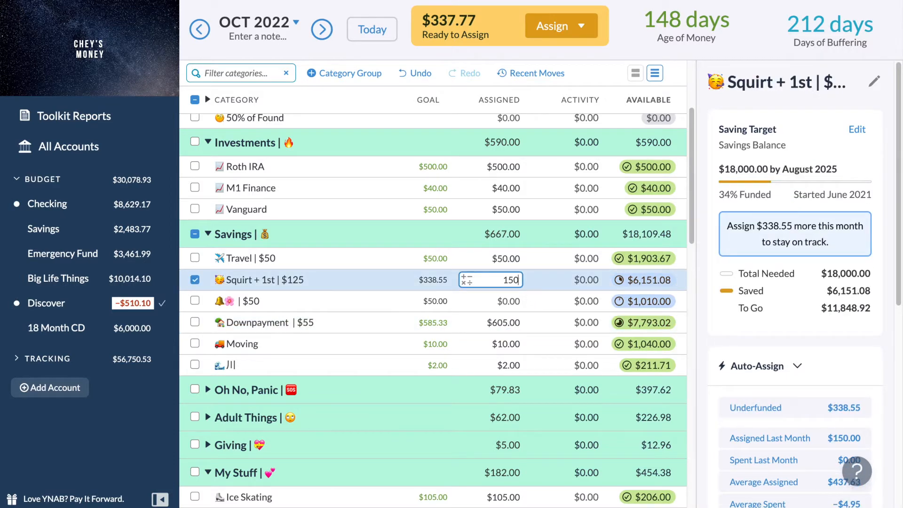
pyautogui.press('Return')
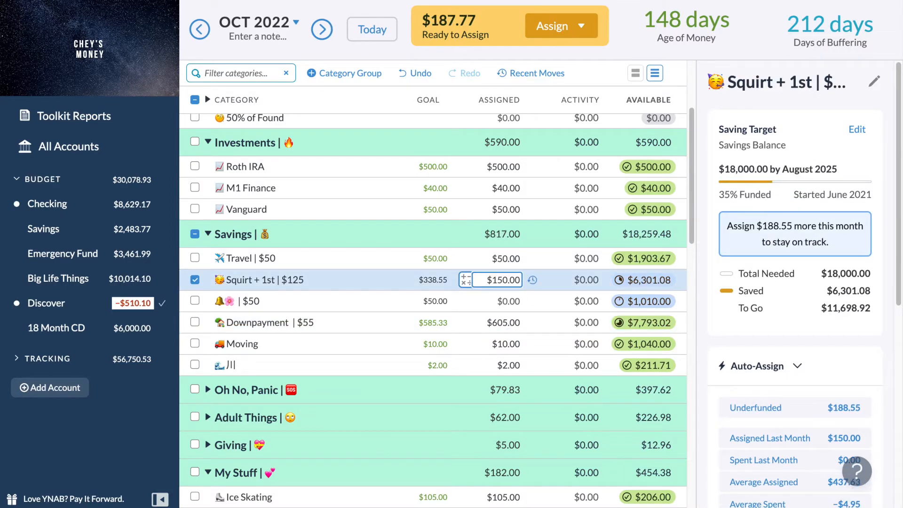
pyautogui.click(507, 301)
pyautogui.write('150')
pyautogui.press('Return')
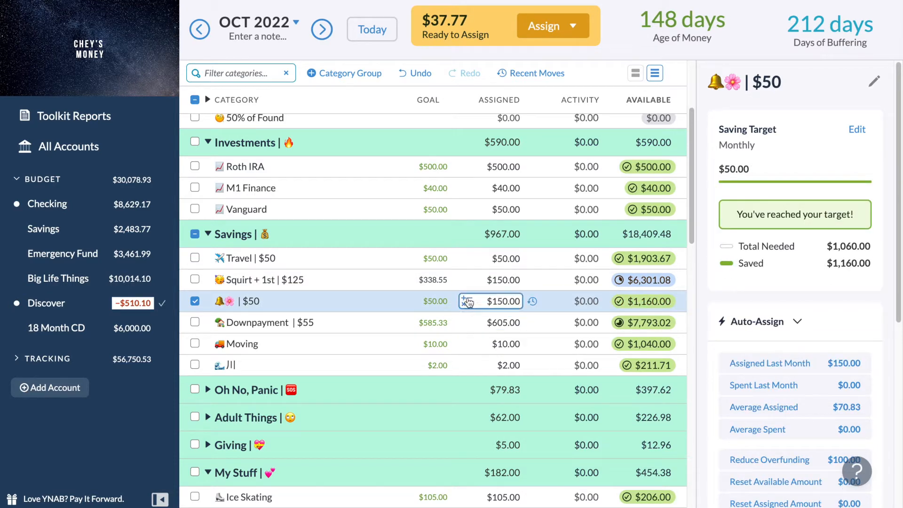
# Auto-assign the underfunded amount to the Money Milestones category in the Wish Farm group.
pyautogui.scroll(-6, 433, 386)
pyautogui.scroll(-8, 434, 387)
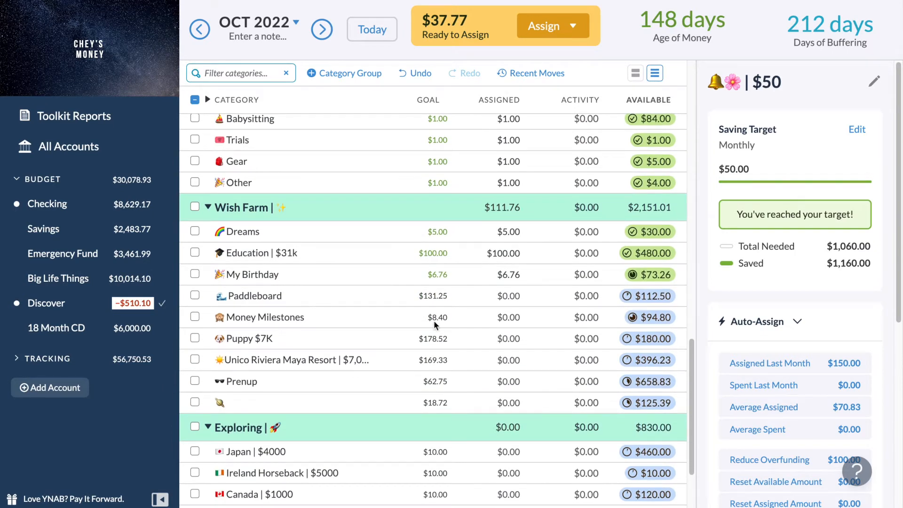
pyautogui.click(503, 318)
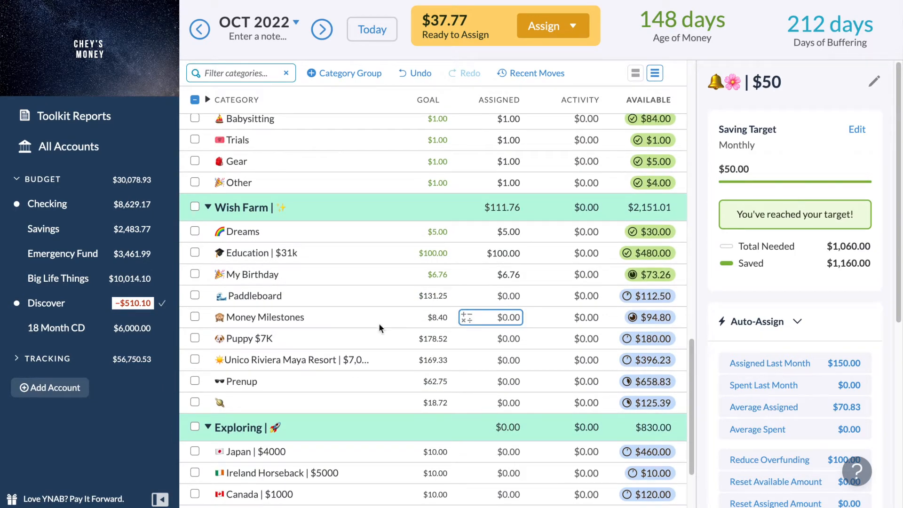
pyautogui.click(321, 313)
pyautogui.click(789, 417)
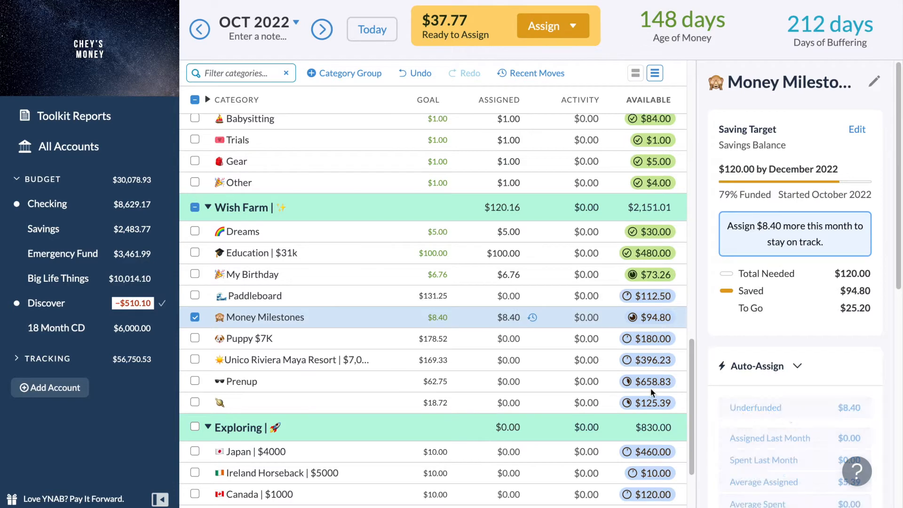
# Check the overspent Animals categories in September 2022 and return to the Wish Farm group in October.
pyautogui.click(200, 36)
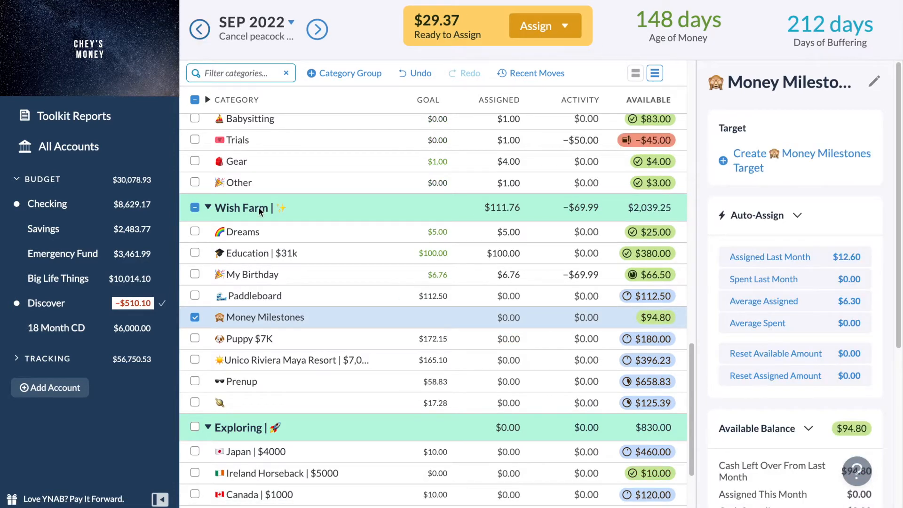
pyautogui.scroll(4, 322, 332)
pyautogui.scroll(1, 322, 335)
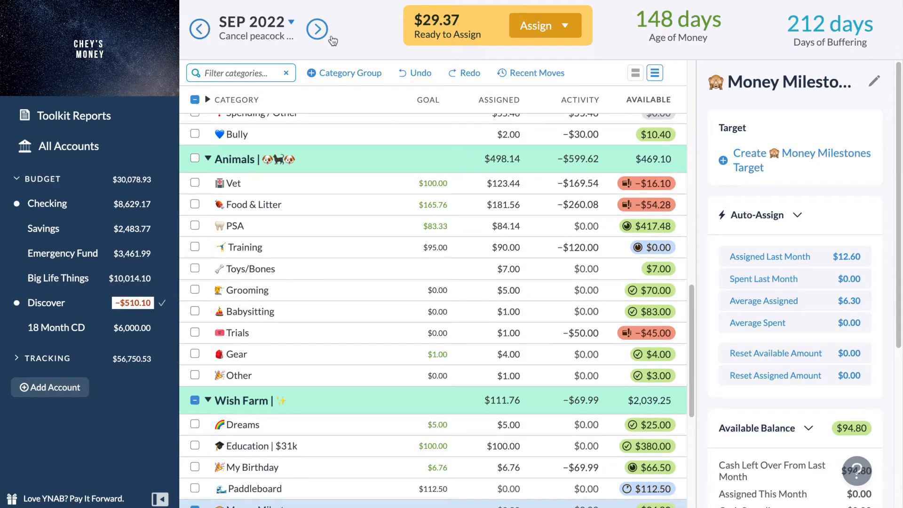
pyautogui.click(318, 30)
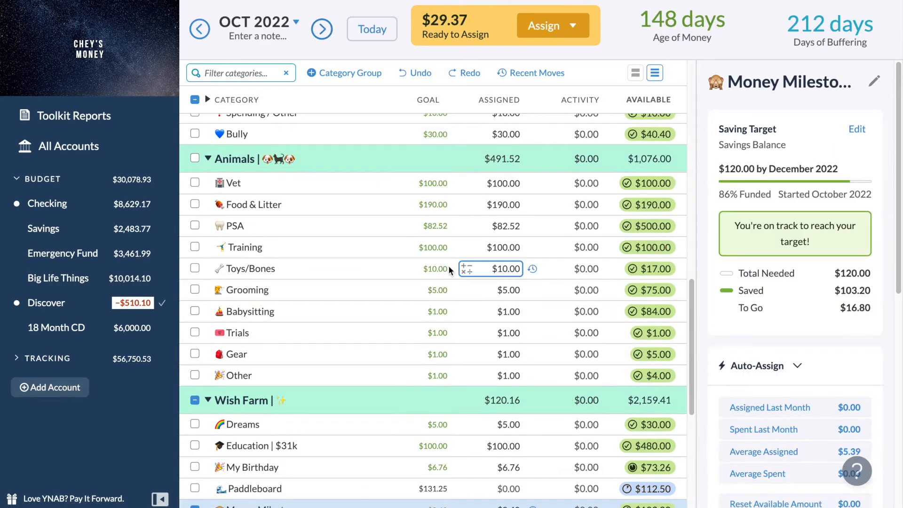
pyautogui.scroll(-4, 448, 266)
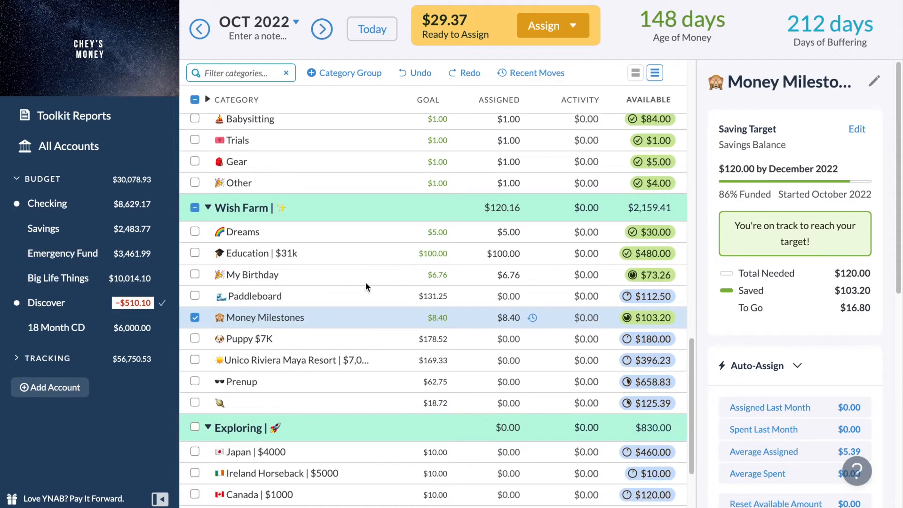
# Set the October assigned amount of Money Milestones to $0.00.
pyautogui.click(512, 318)
pyautogui.write('0')
pyautogui.press('Return')
pyautogui.click(605, 320)
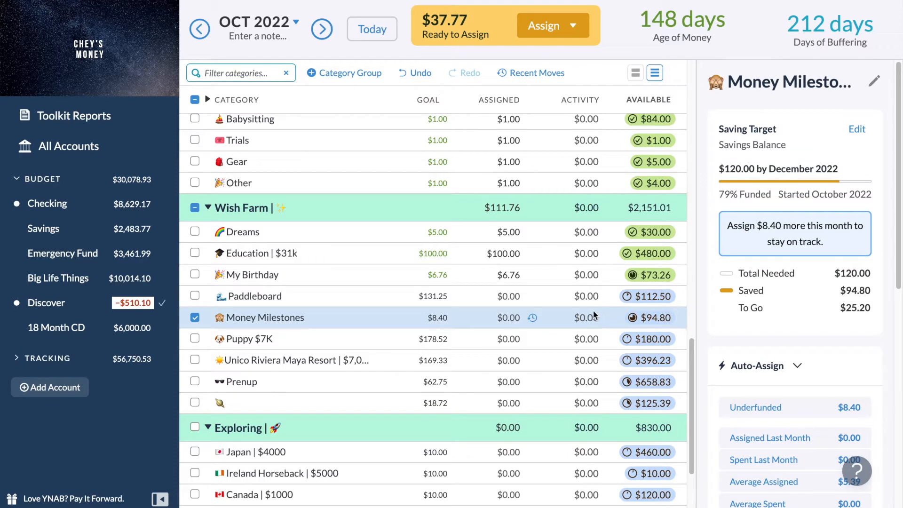
# Set the October assigned amounts of My Birthday and Education | $31k in the Wish Farm group to $0.00.
pyautogui.click(505, 275)
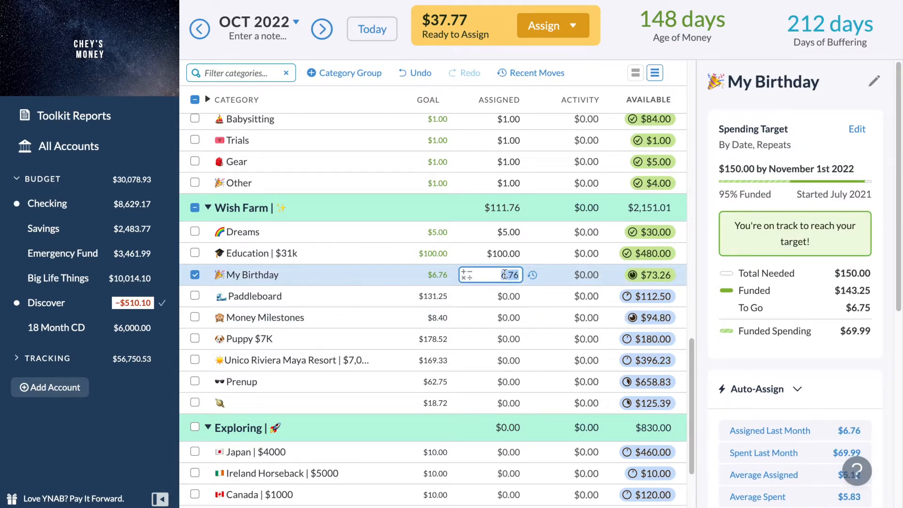
pyautogui.write('0')
pyautogui.press('Return')
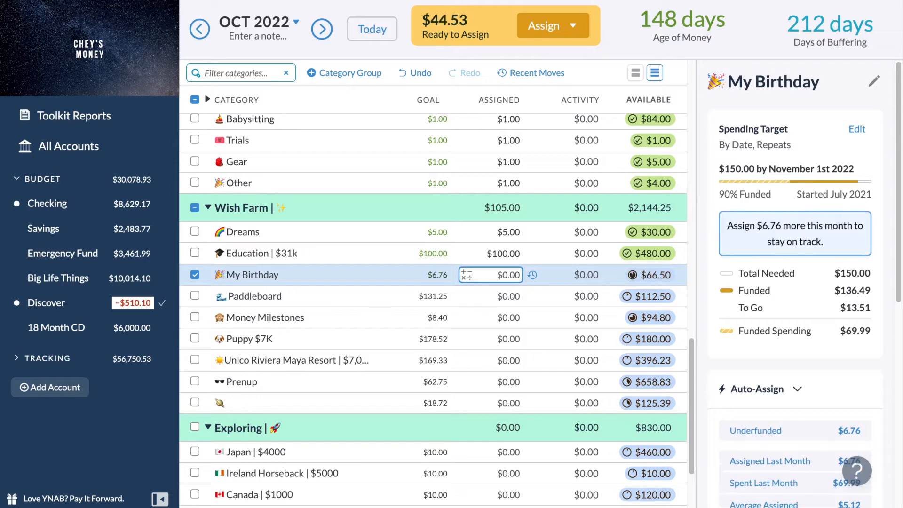
pyautogui.click(502, 254)
pyautogui.write('0')
pyautogui.press('Return')
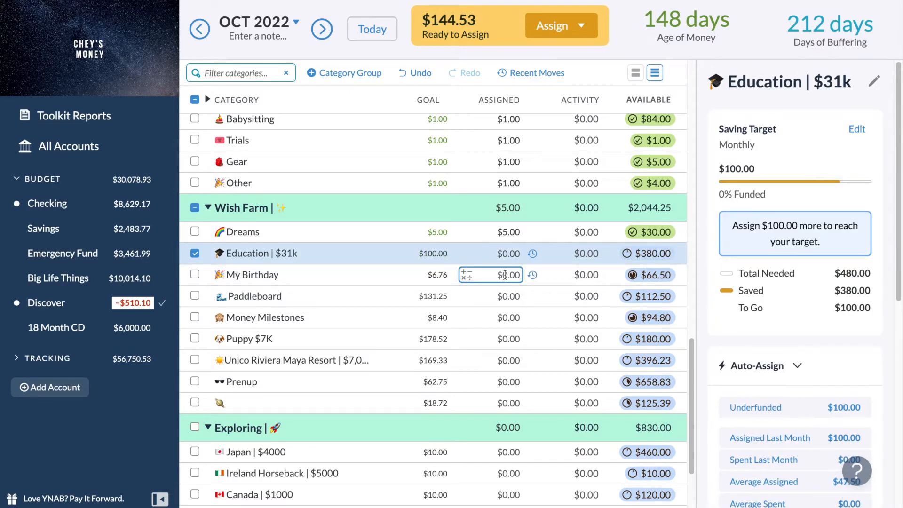
# Assign $6.76 to the My Birthday category for October 2022.
pyautogui.click(505, 275)
pyautogui.write('6.76')
pyautogui.press('Return')
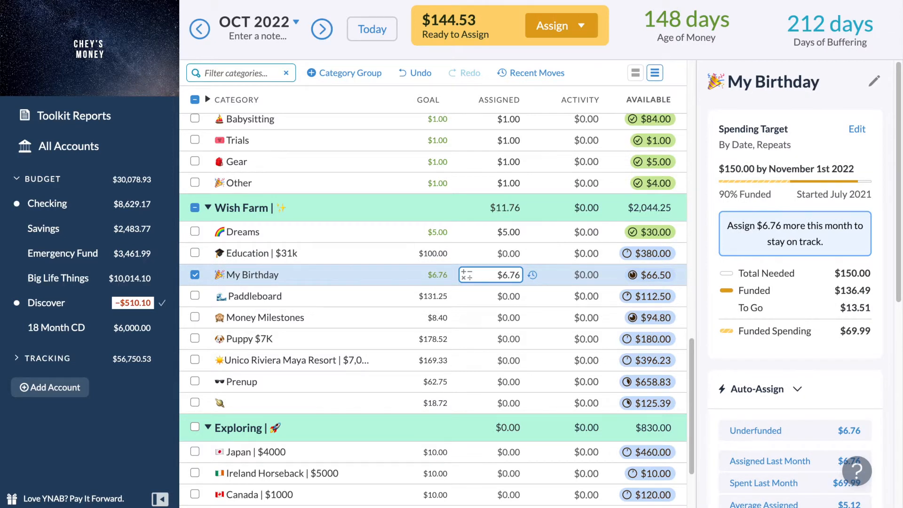
# Switch the budget to September 2022 and cover the overspending in the Trials category with Ready to Assign.
pyautogui.click(200, 29)
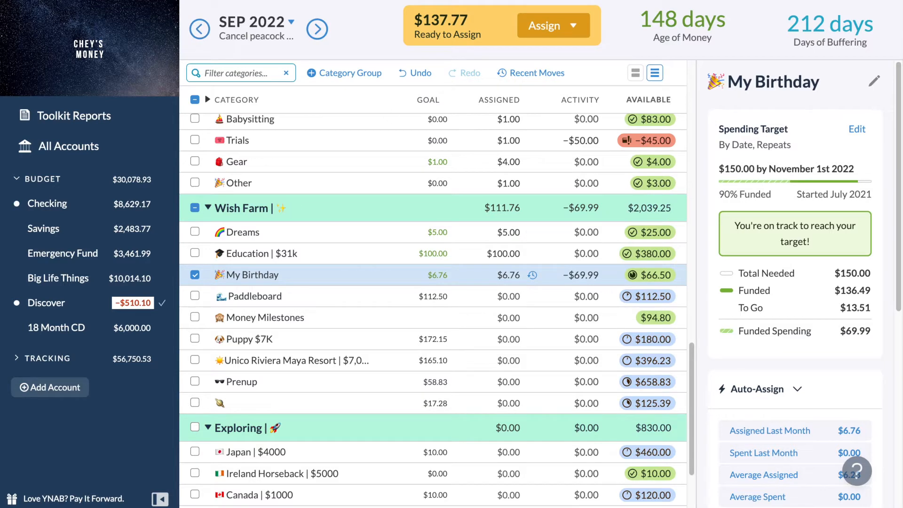
pyautogui.scroll(2, 493, 217)
pyautogui.scroll(2, 491, 213)
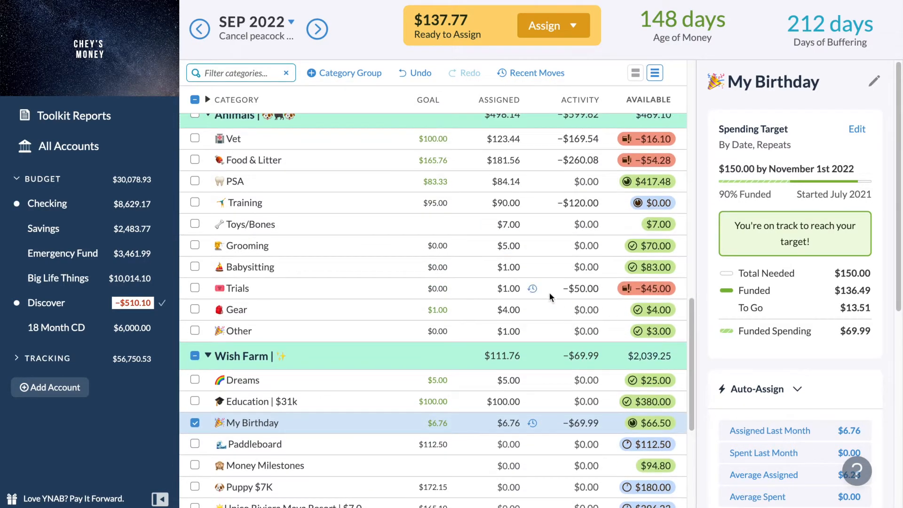
pyautogui.click(655, 288)
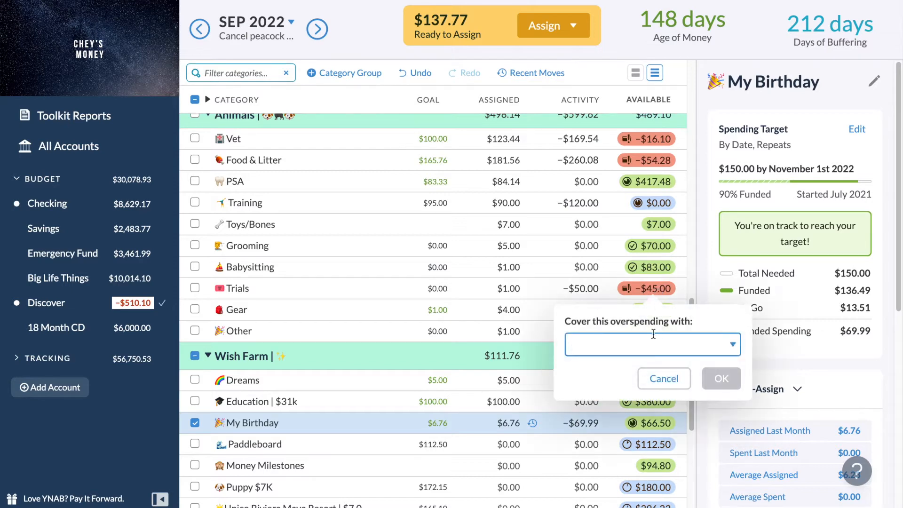
pyautogui.click(644, 342)
pyautogui.write('t')
pyautogui.press('BackSpace')
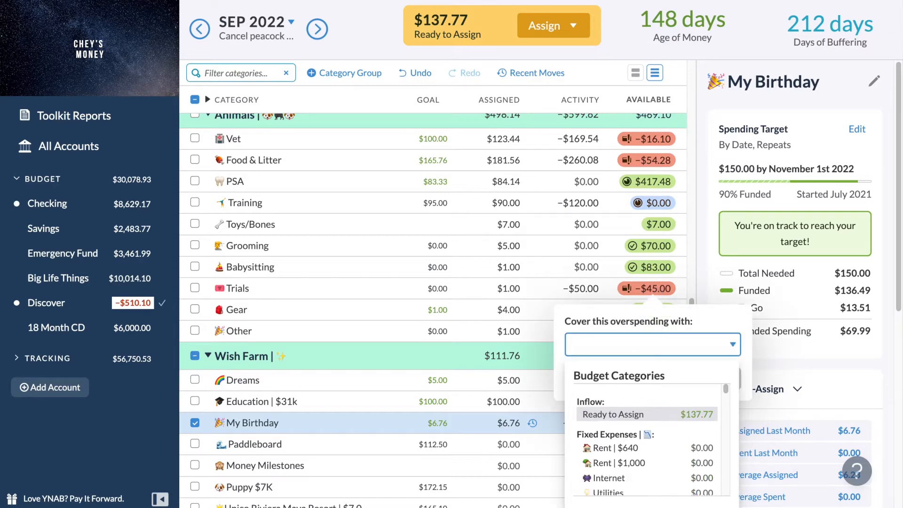
pyautogui.press('Return')
pyautogui.press('Return')
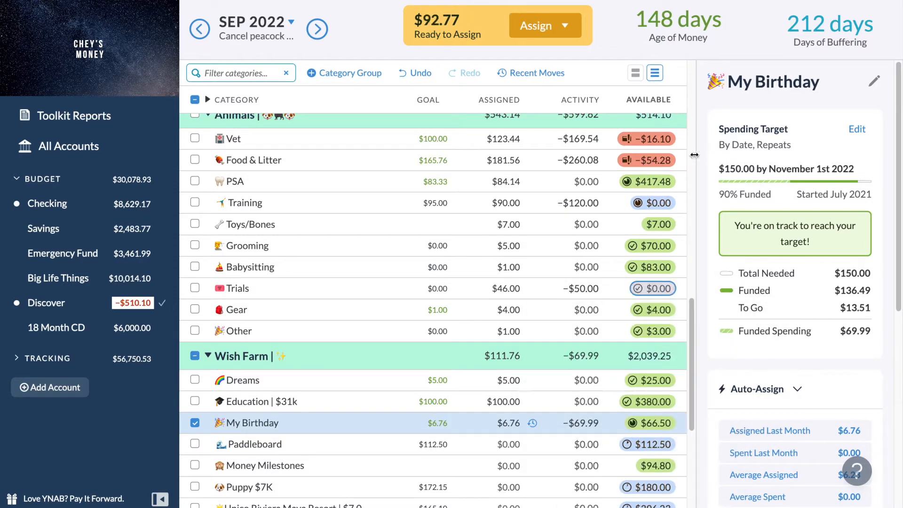
# Cover the September 2022 overspending in the Food & Litter category with Ready to Assign.
pyautogui.click(661, 161)
pyautogui.write('rea')
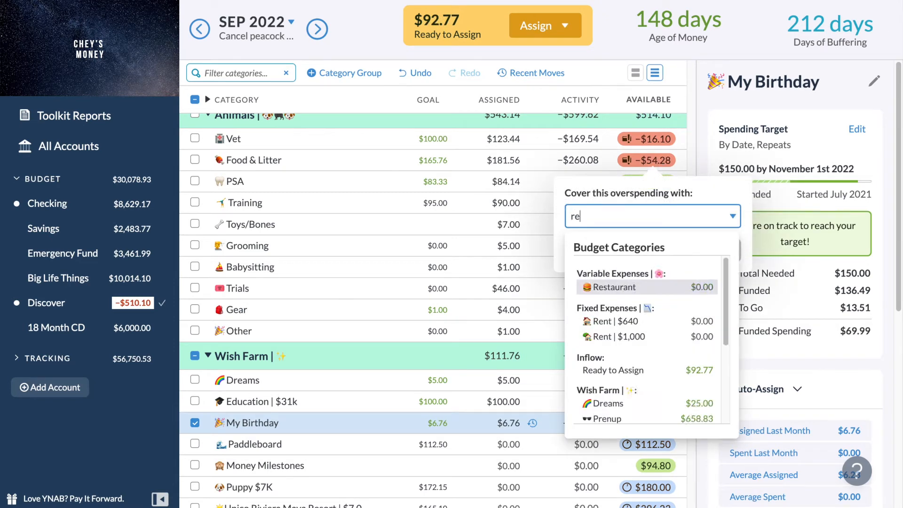
pyautogui.press('Down')
pyautogui.press('Return')
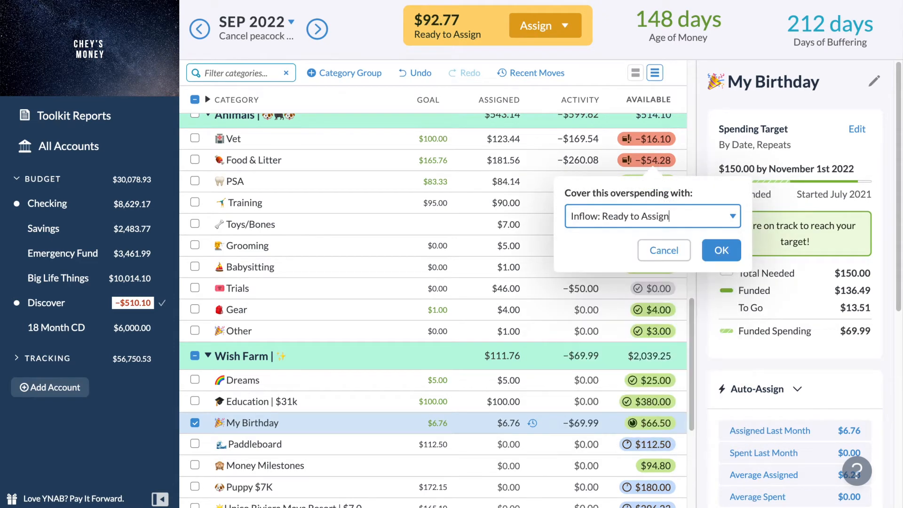
pyautogui.press('Return')
# Cover the September 2022 overspending in the Vet category with Ready to Assign.
pyautogui.click(657, 139)
pyautogui.write('rea')
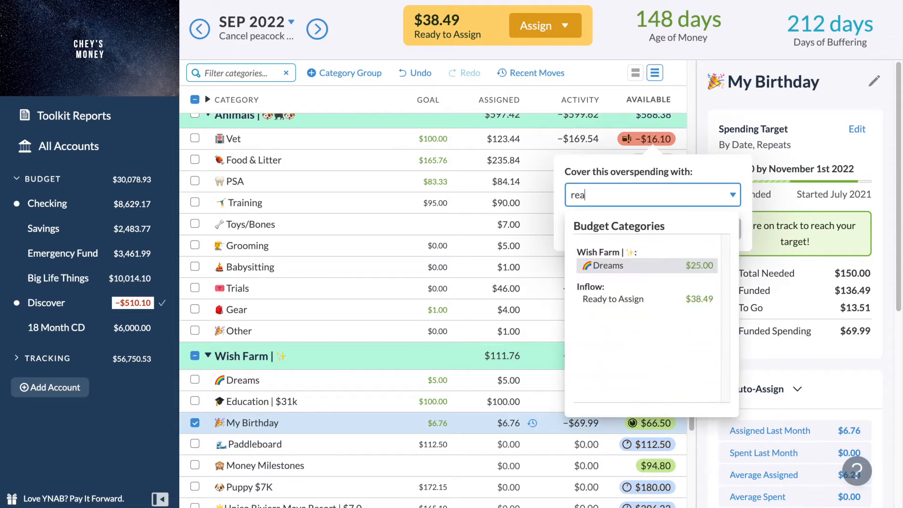
pyautogui.press('Down')
pyautogui.press('Return')
pyautogui.press('Return')
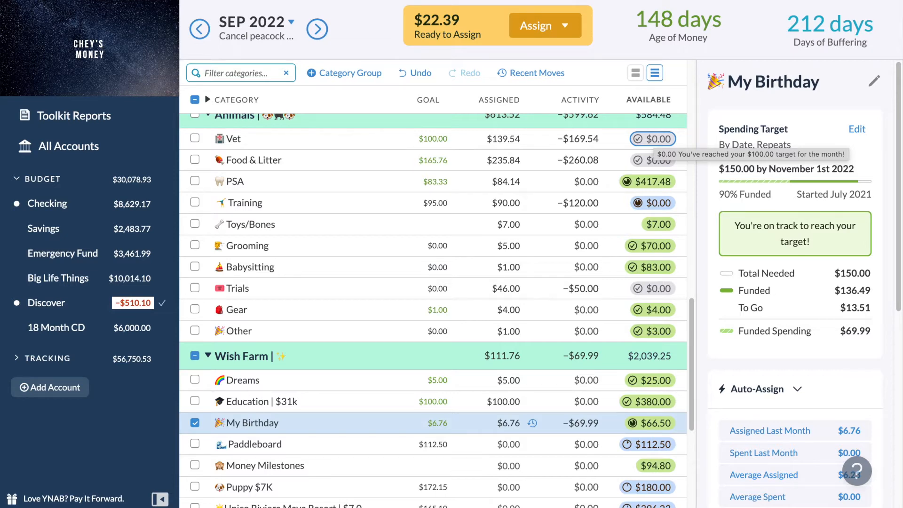
# Examine the September 2022 category groups above Animals for remaining overspending.
pyautogui.scroll(10, 561, 230)
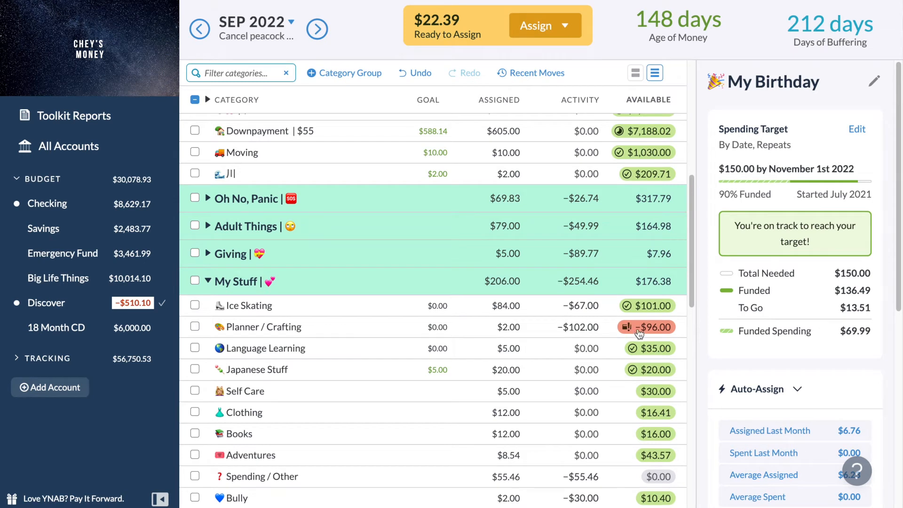
pyautogui.moveTo(639, 334)
pyautogui.scroll(3, 663, 342)
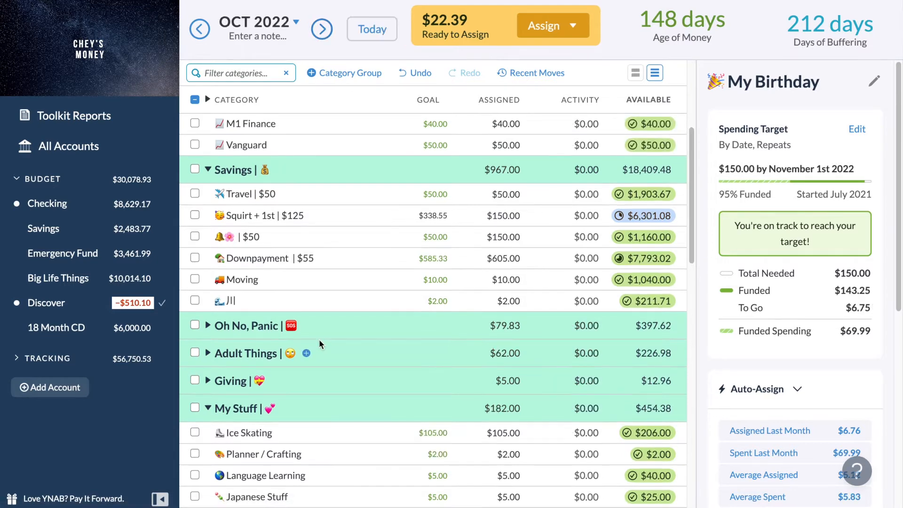
# Switch the budget to October 2022, expand all category groups and examine which categories are still short of their goals.
pyautogui.scroll(5, 319, 344)
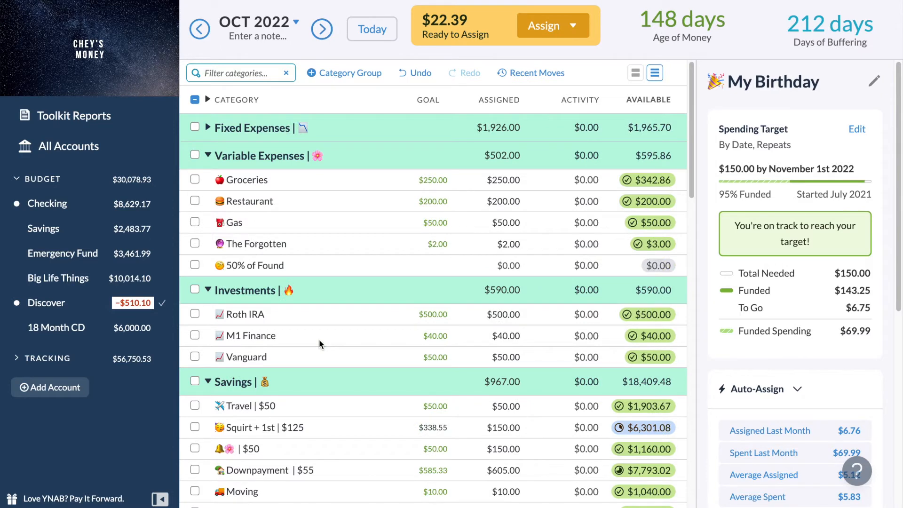
pyautogui.scroll(-1, 319, 339)
pyautogui.scroll(1, 319, 339)
pyautogui.click(217, 99)
pyautogui.scroll(-2, 321, 236)
pyautogui.scroll(-10, 321, 241)
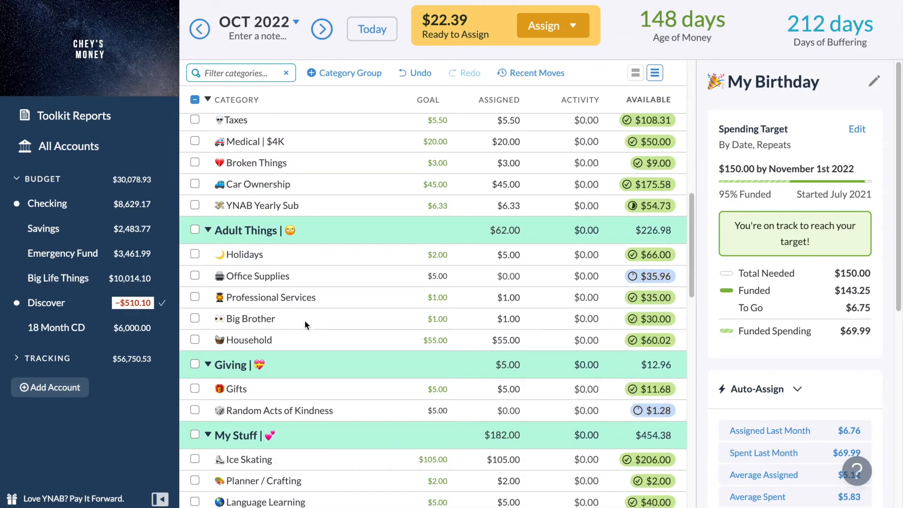
pyautogui.click(506, 275)
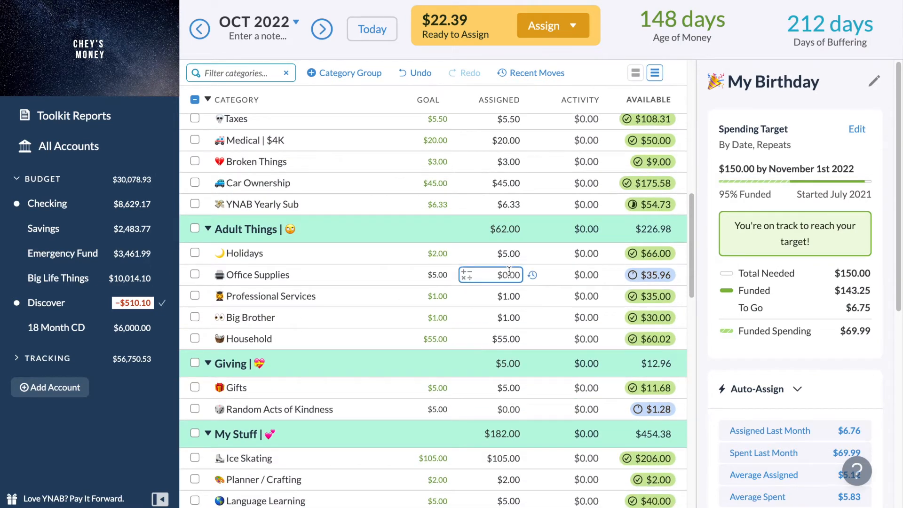
pyautogui.scroll(-1, 509, 271)
pyautogui.click(510, 275)
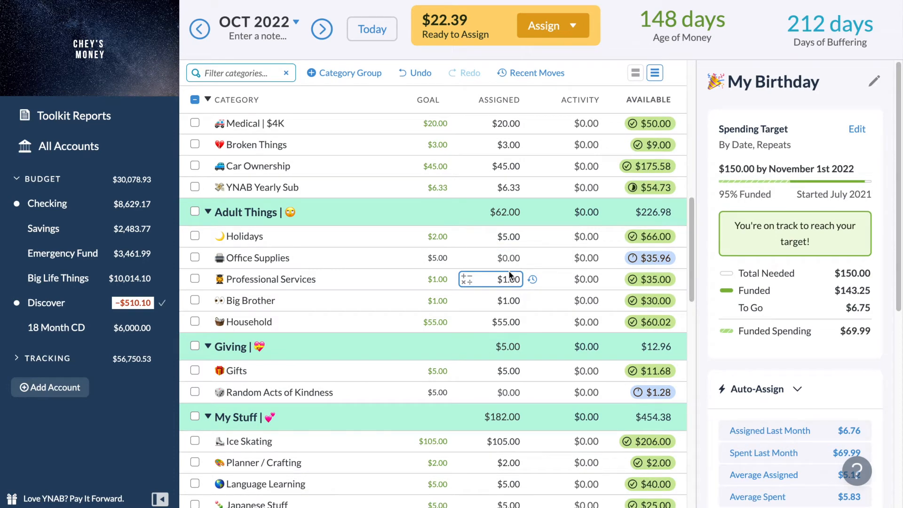
pyautogui.scroll(-5, 510, 276)
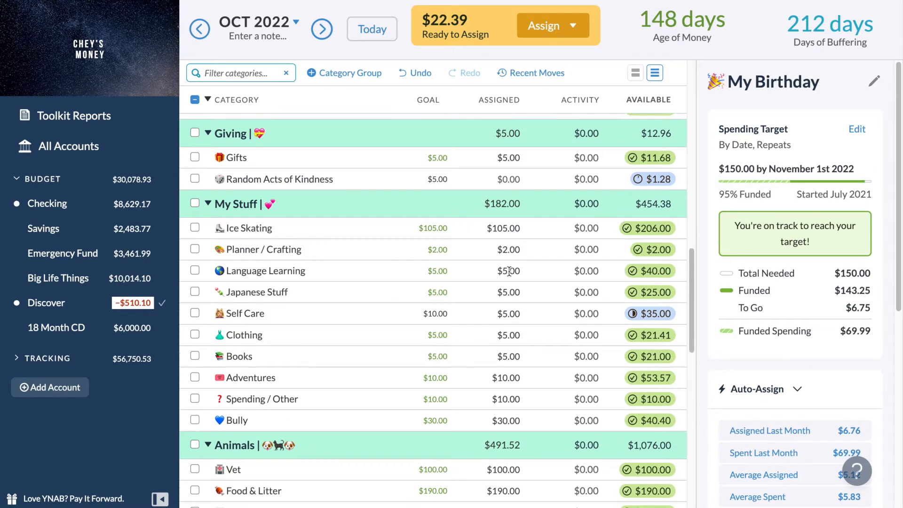
pyautogui.scroll(4, 507, 275)
# Collapse the Giving, Adult Things, Oh No, Panic, Investments and Fixed Expenses category groups.
pyautogui.click(208, 301)
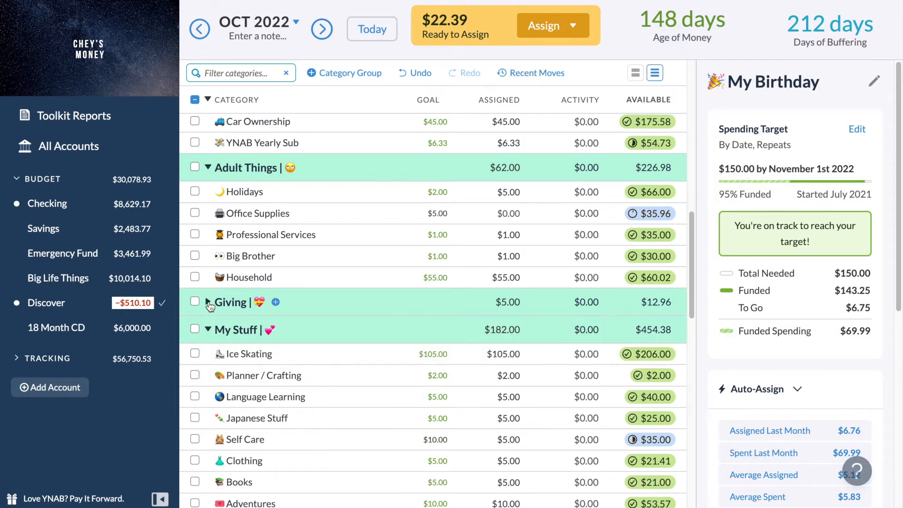
pyautogui.click(208, 168)
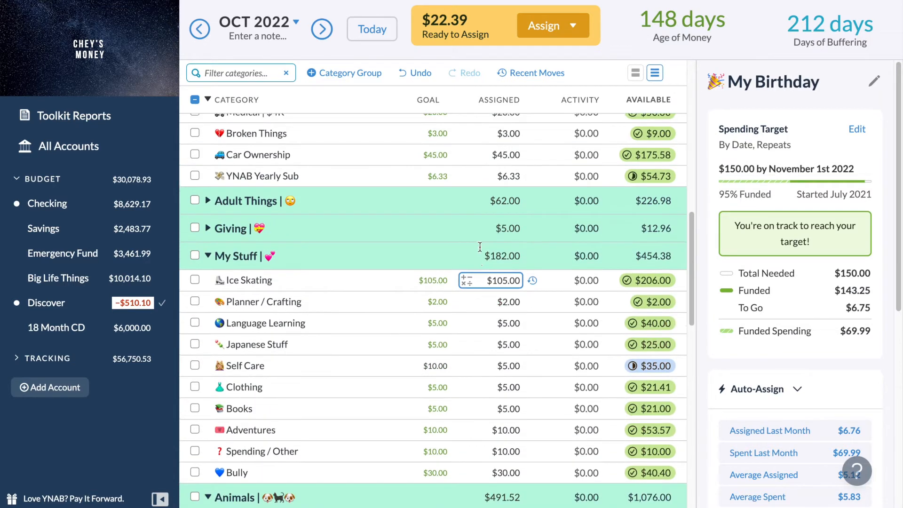
pyautogui.scroll(3, 466, 259)
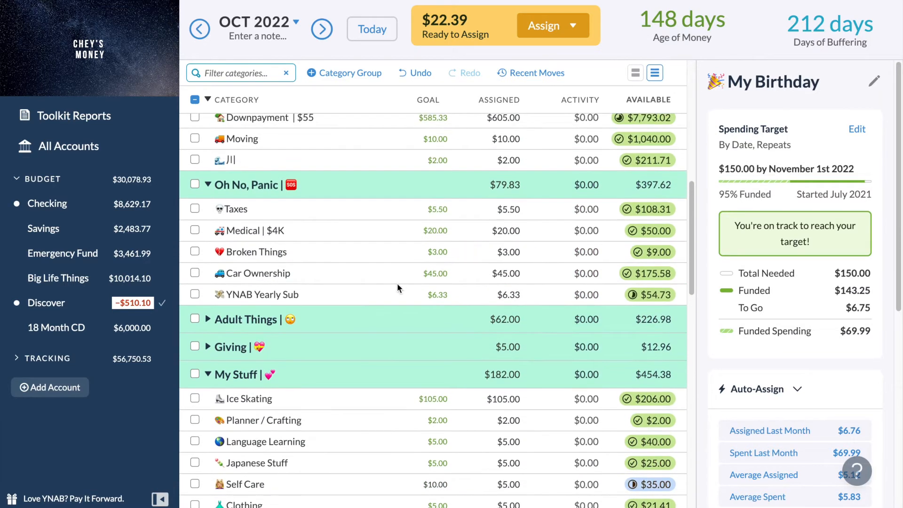
pyautogui.click(208, 185)
pyautogui.scroll(1, 209, 186)
pyautogui.scroll(1, 205, 184)
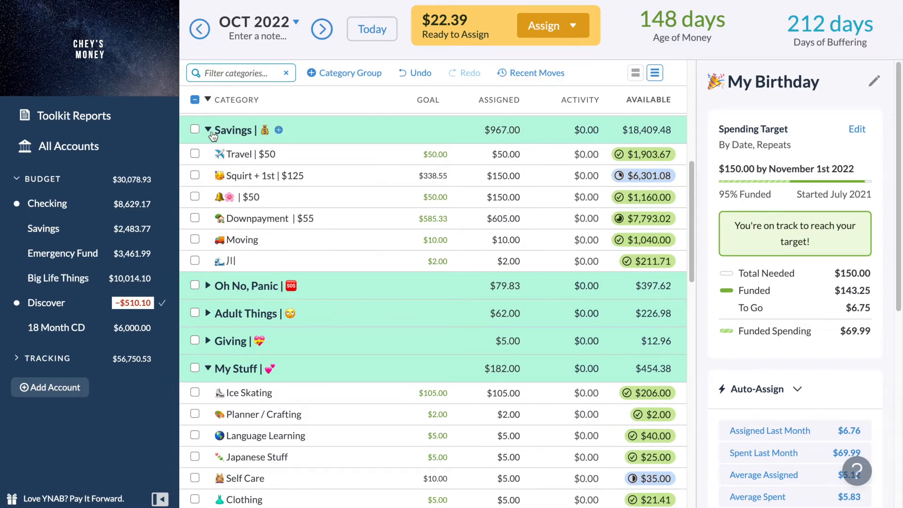
pyautogui.scroll(3, 211, 132)
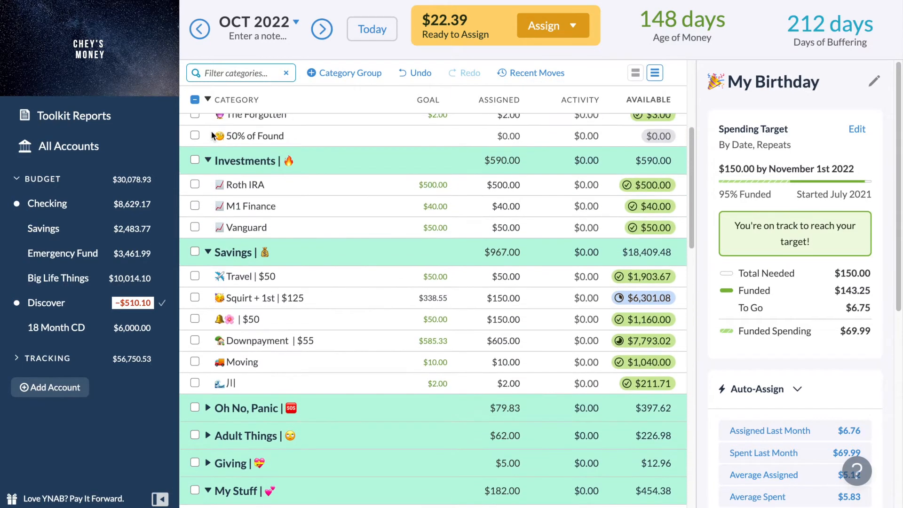
pyautogui.click(208, 161)
pyautogui.scroll(3, 206, 163)
pyautogui.scroll(3, 205, 162)
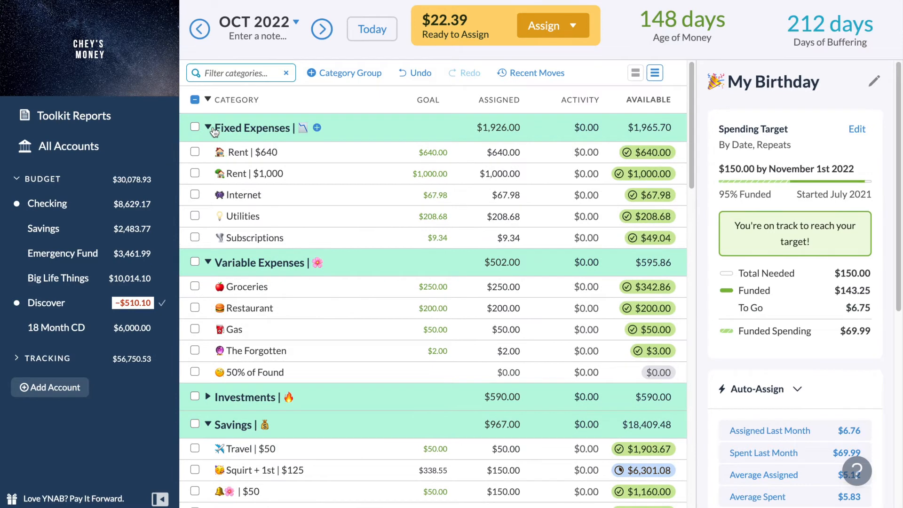
pyautogui.click(208, 128)
# Examine the October 2022 funding of the categories from My Stuff through Animals, Wish Farm and Exploring.
pyautogui.scroll(-10, 210, 126)
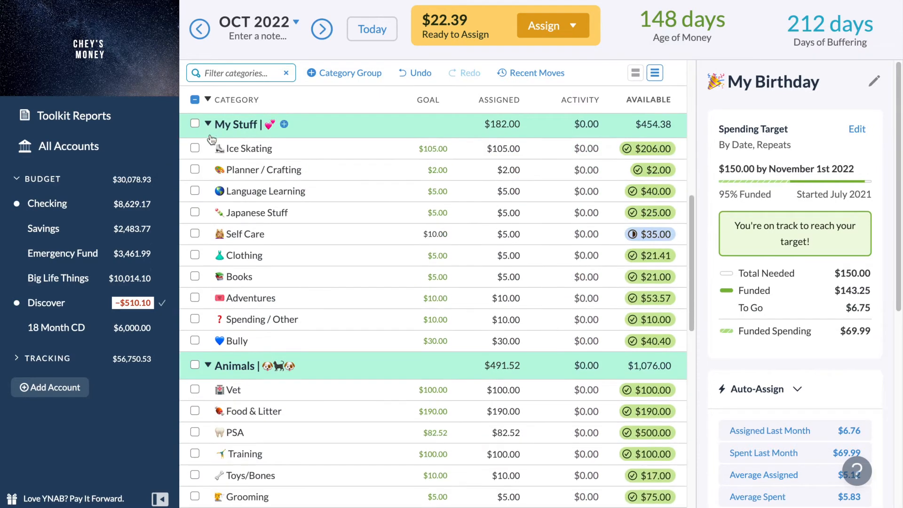
pyautogui.scroll(-3, 339, 329)
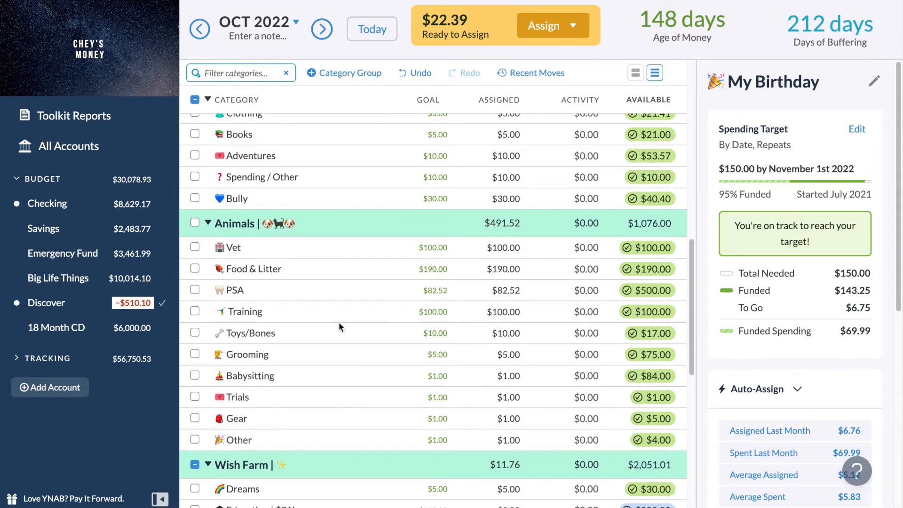
pyautogui.scroll(-1, 332, 473)
pyautogui.scroll(-3, 332, 475)
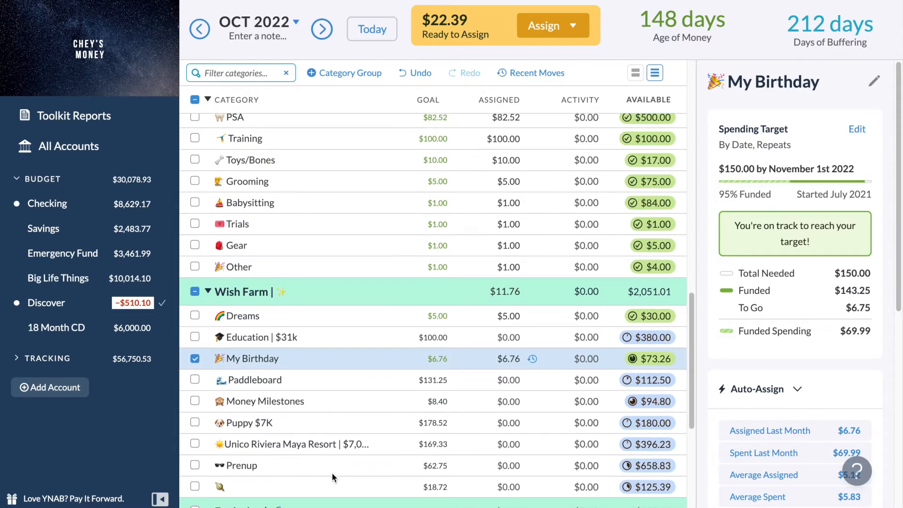
pyautogui.scroll(-4, 332, 473)
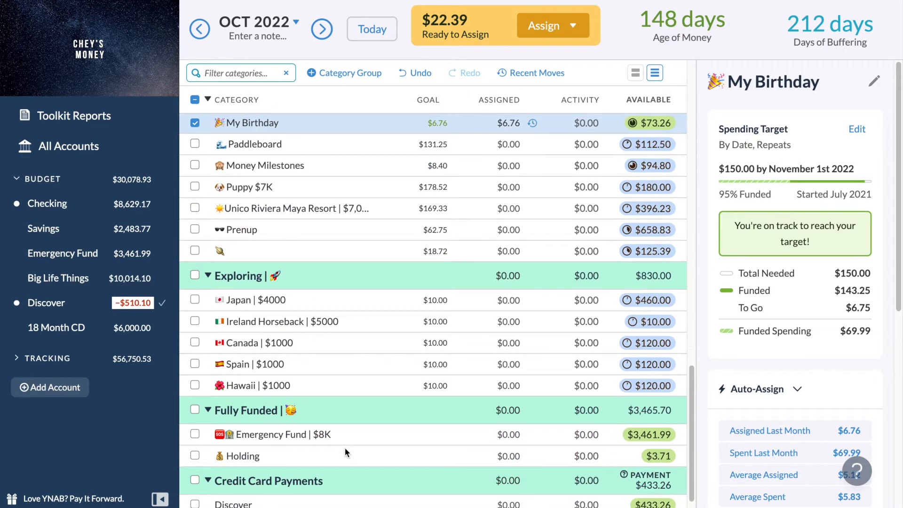
pyautogui.scroll(5, 346, 448)
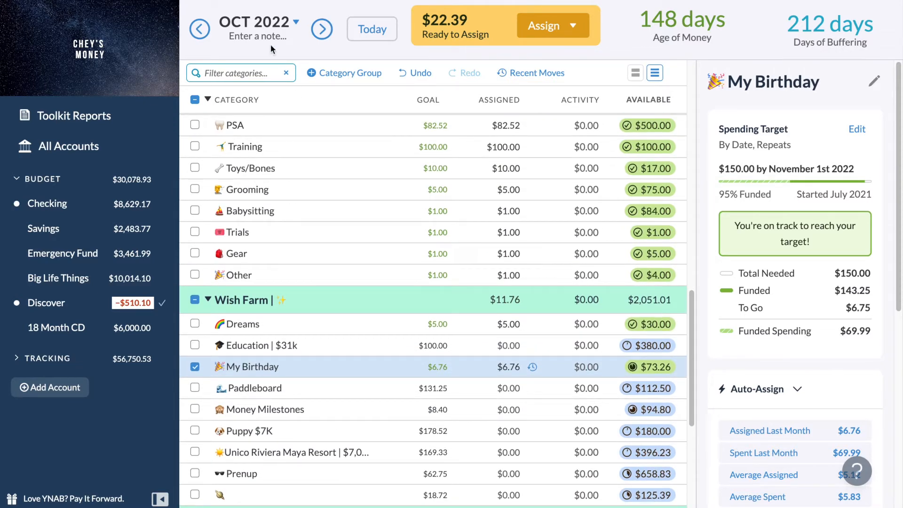
# Return the budget to September 2022 and manually assign the remaining $22.39 to the Planner / Crafting category.
pyautogui.click(364, 40)
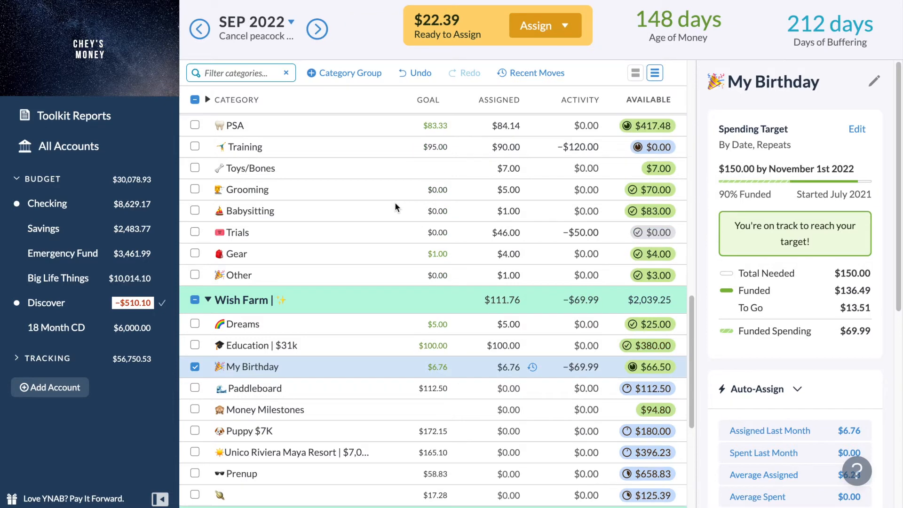
pyautogui.scroll(7, 419, 353)
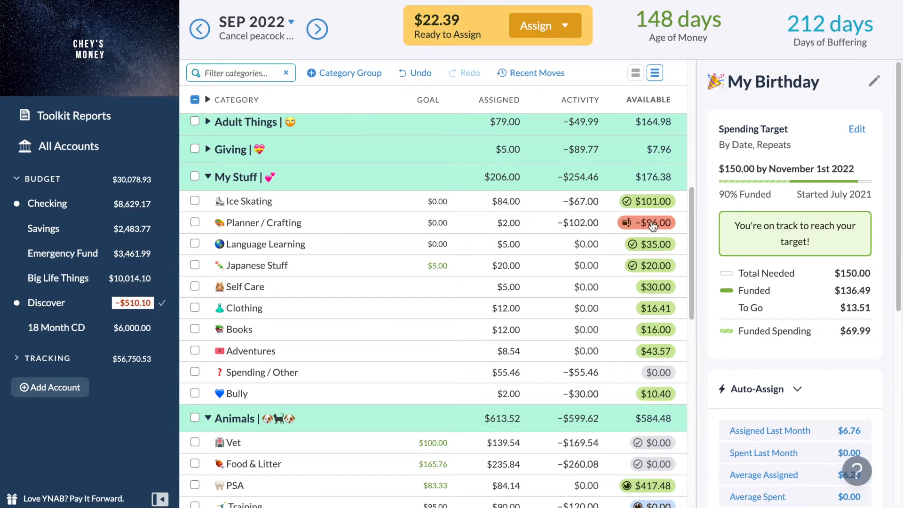
pyautogui.moveTo(653, 226)
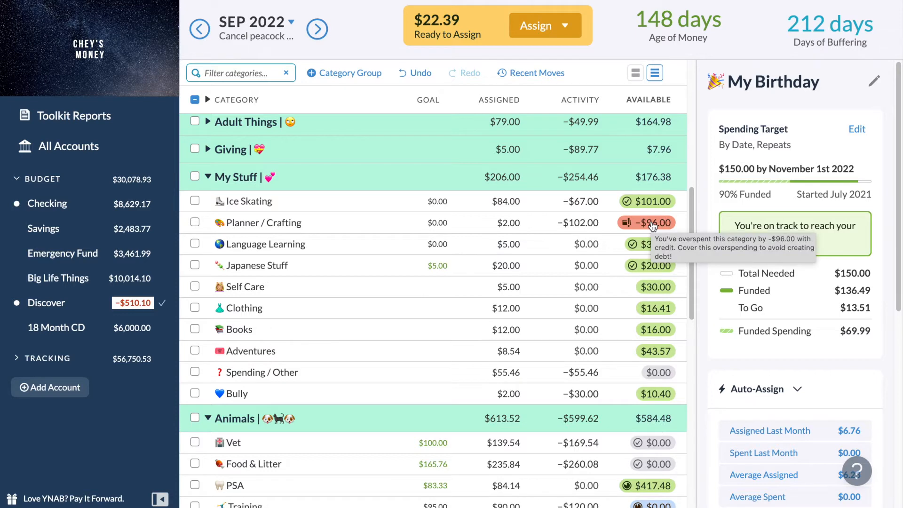
pyautogui.click(559, 30)
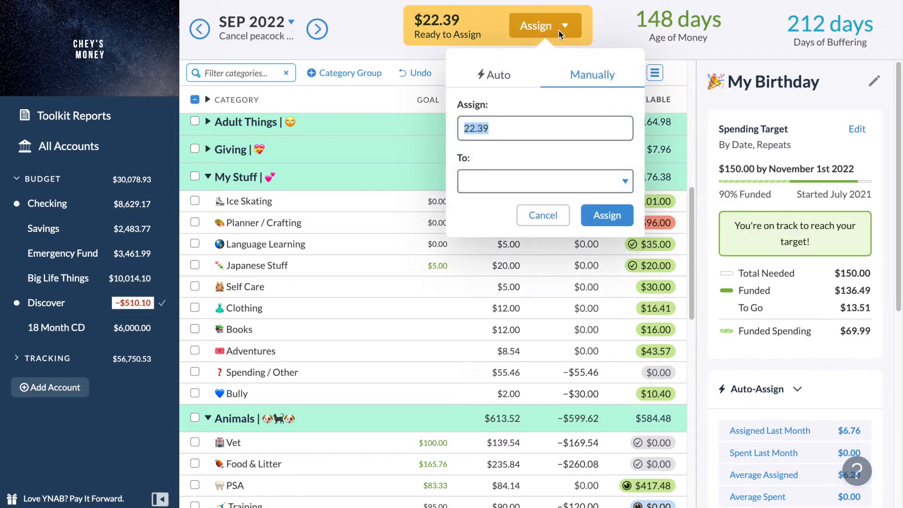
pyautogui.press('Tab')
pyautogui.write('planne')
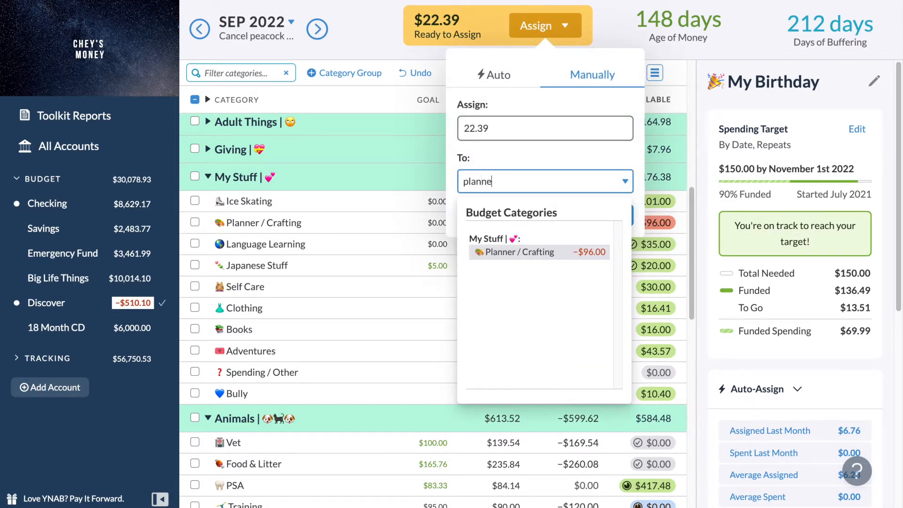
pyautogui.press('Return')
pyautogui.press('Return')
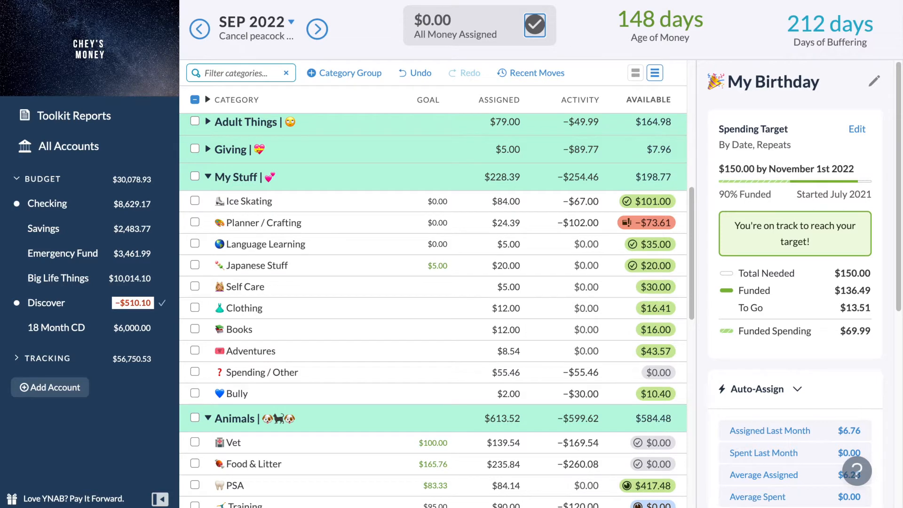
# Select only Money Milestones in the October 2022 Wish Farm group, and return the budget to September 2022.
pyautogui.scroll(-8, 460, 267)
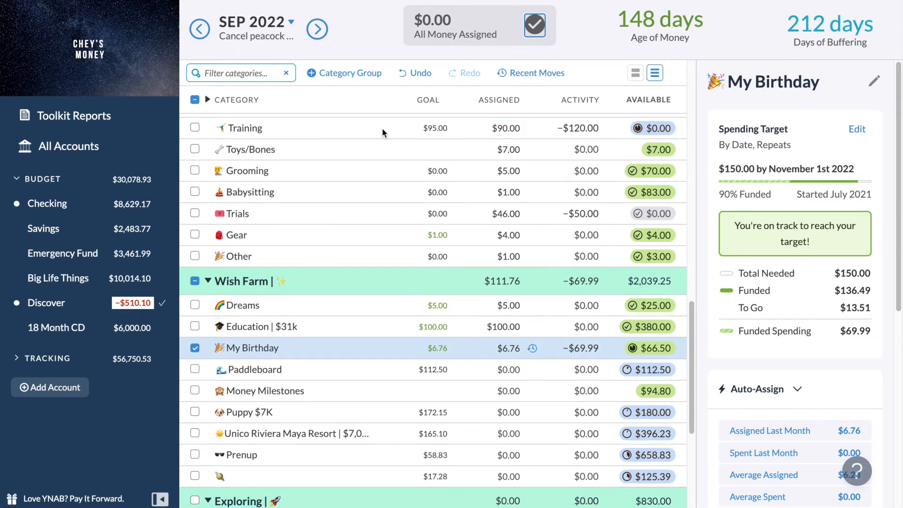
pyautogui.click(317, 29)
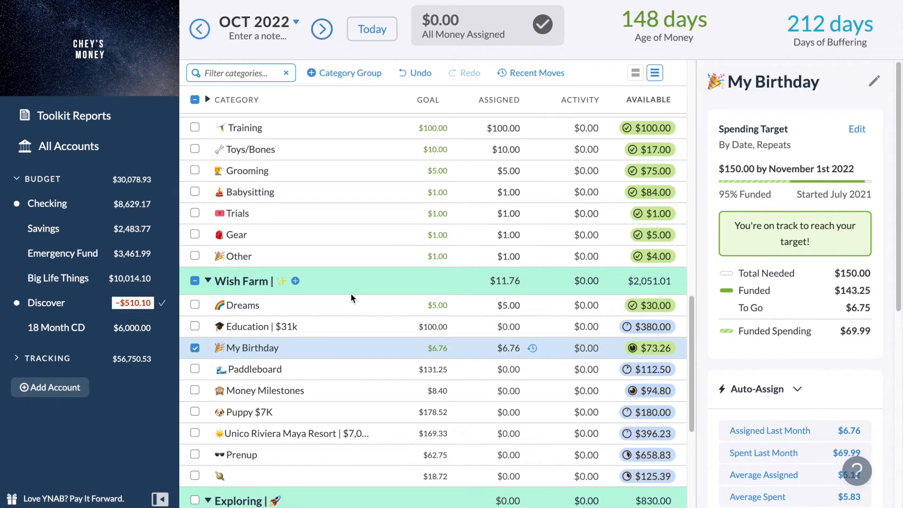
pyautogui.scroll(-2, 351, 298)
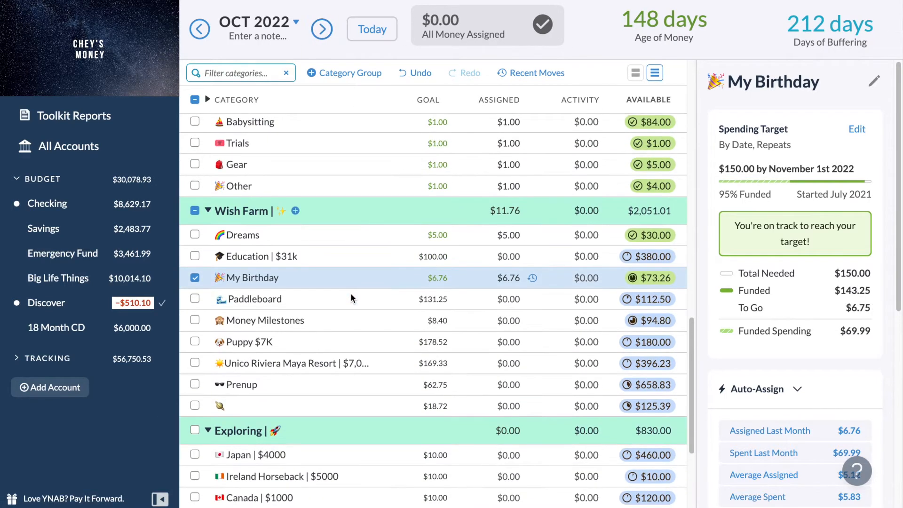
pyautogui.click(194, 305)
pyautogui.click(194, 321)
pyautogui.click(193, 303)
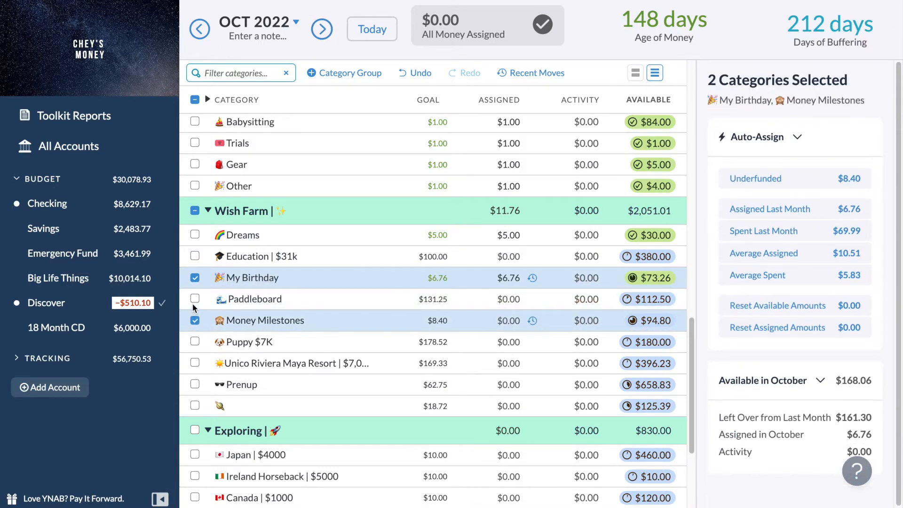
pyautogui.click(194, 279)
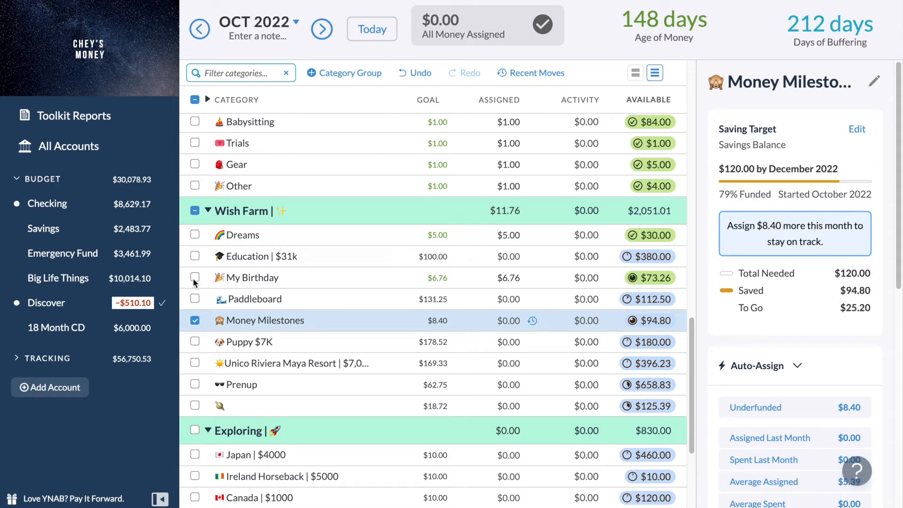
pyautogui.scroll(5, 269, 325)
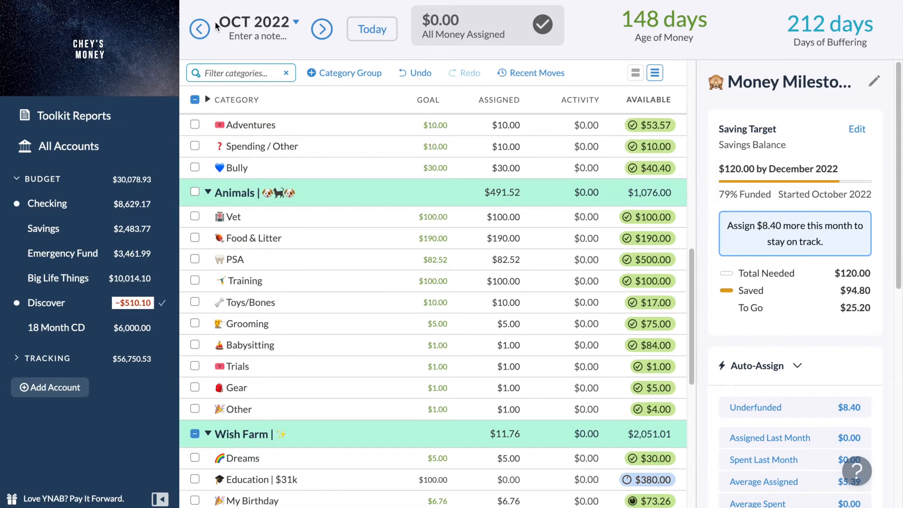
pyautogui.click(200, 29)
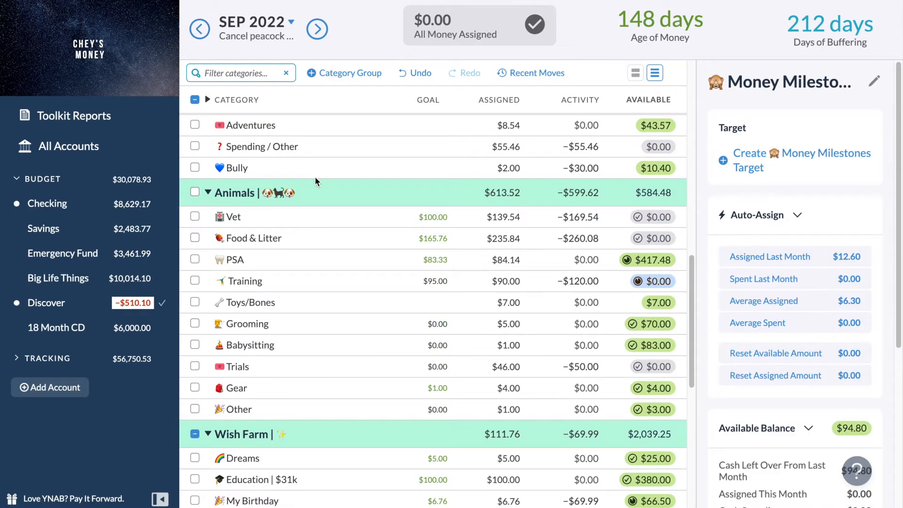
# Expand the tracking accounts and close the Stash account.
pyautogui.scroll(15, 343, 306)
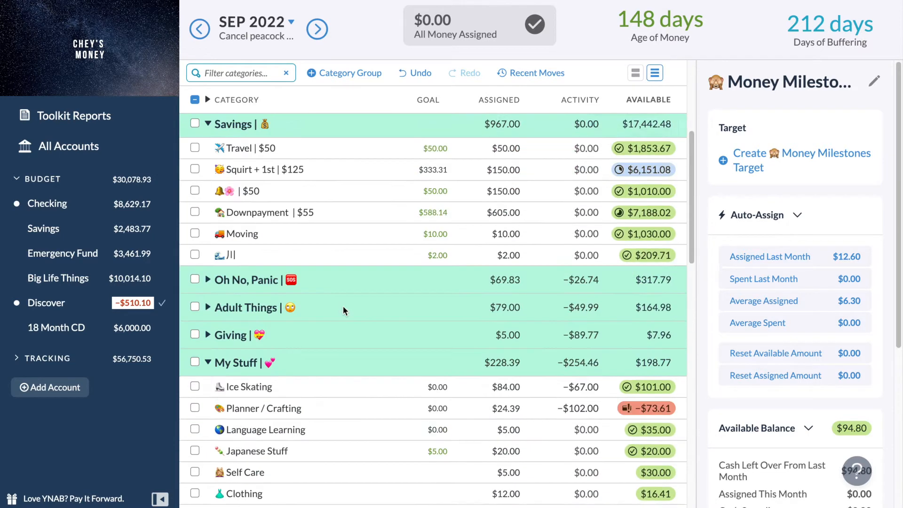
pyautogui.scroll(-1, 342, 306)
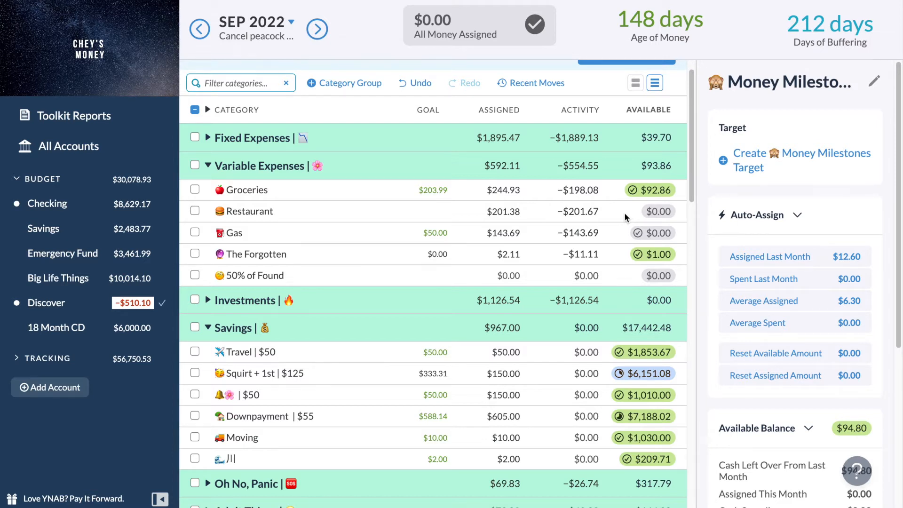
pyautogui.click(17, 358)
pyautogui.scroll(-1, 18, 362)
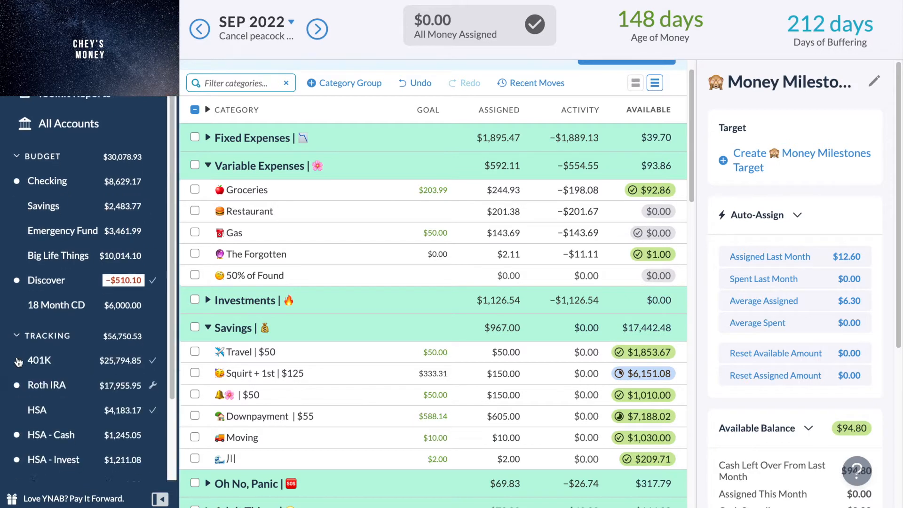
pyautogui.scroll(-4, 17, 362)
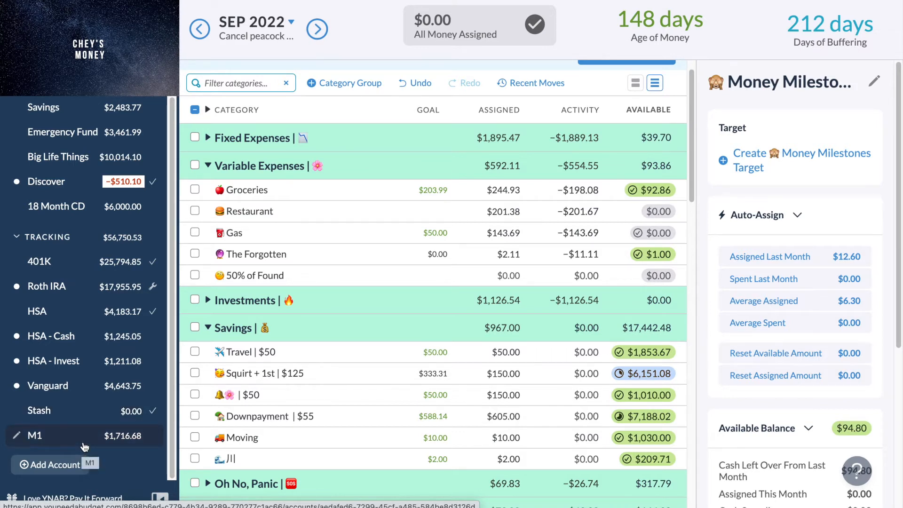
pyautogui.rightClick(81, 416)
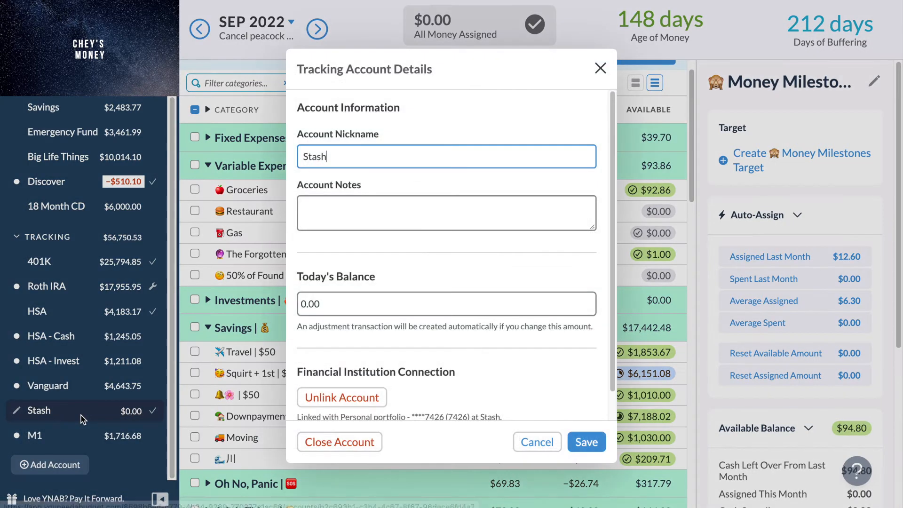
pyautogui.scroll(-1, 417, 408)
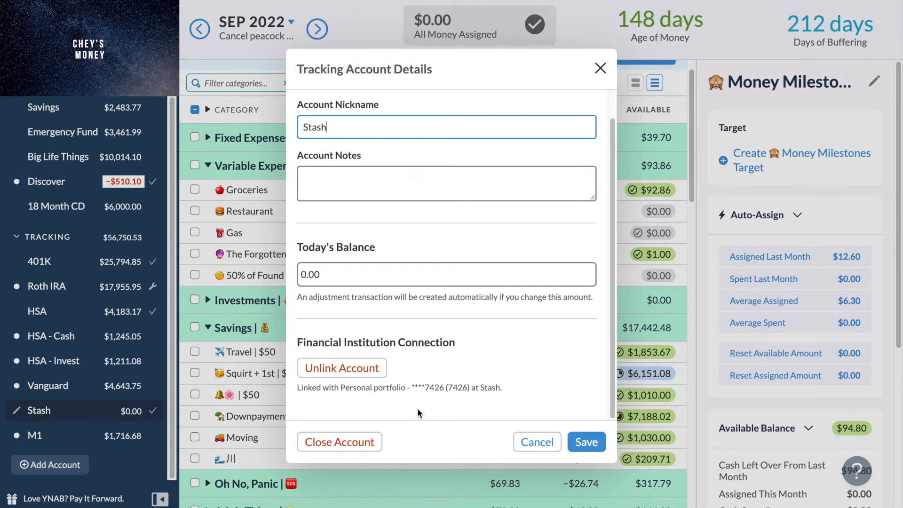
pyautogui.click(360, 447)
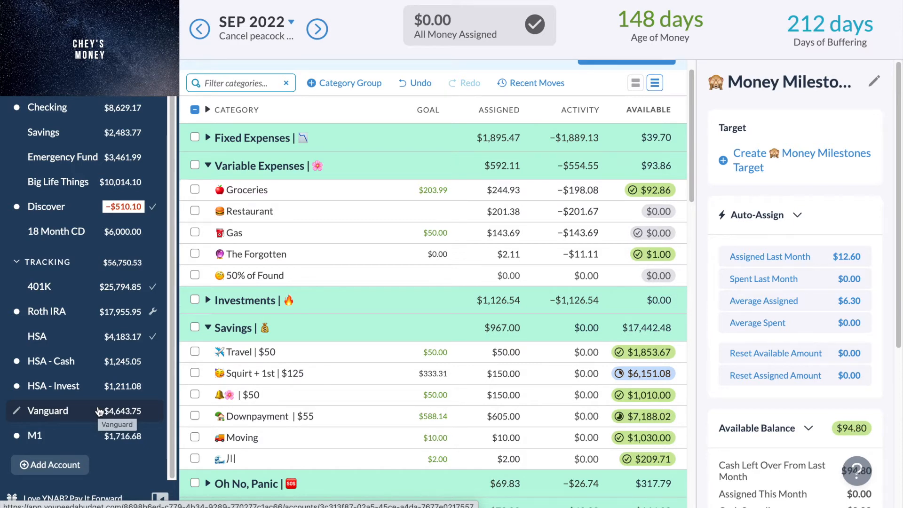
# Open the M1 account's transactions and collapse the tracking accounts.
pyautogui.click(86, 435)
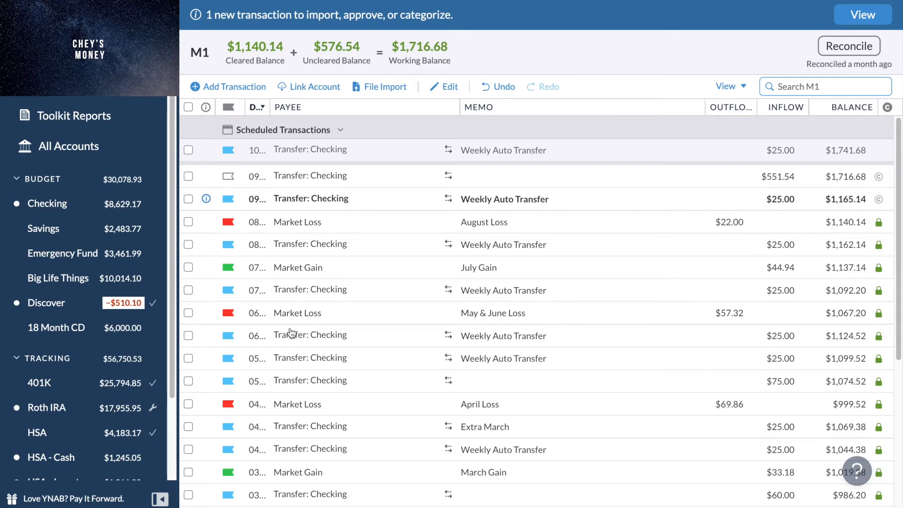
pyautogui.scroll(-3, 102, 368)
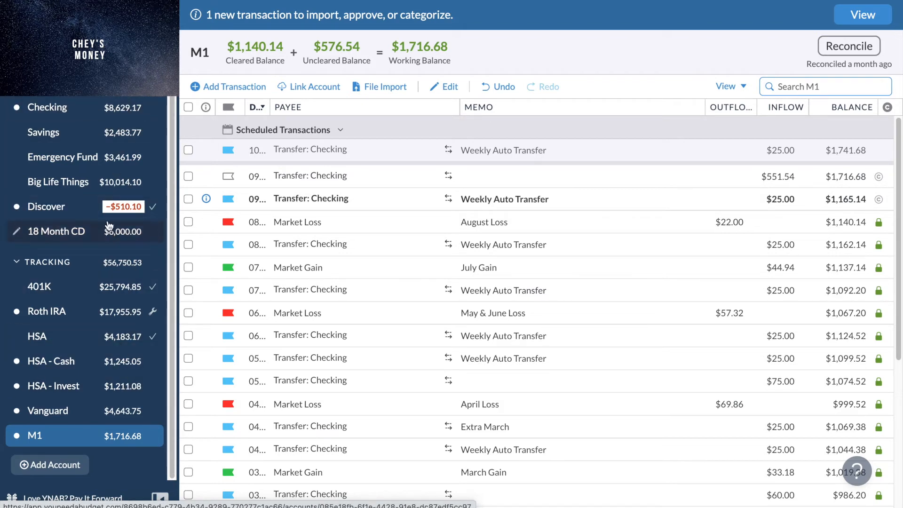
pyautogui.scroll(2, 64, 268)
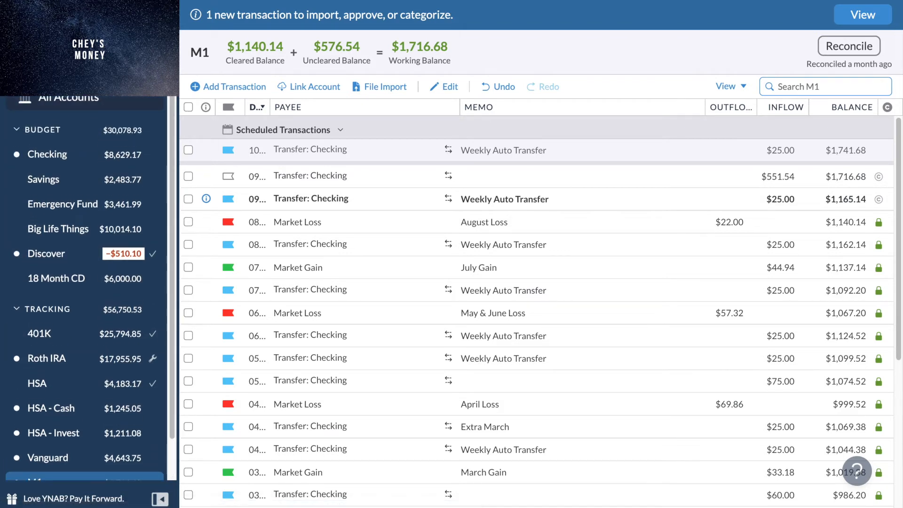
pyautogui.click(19, 312)
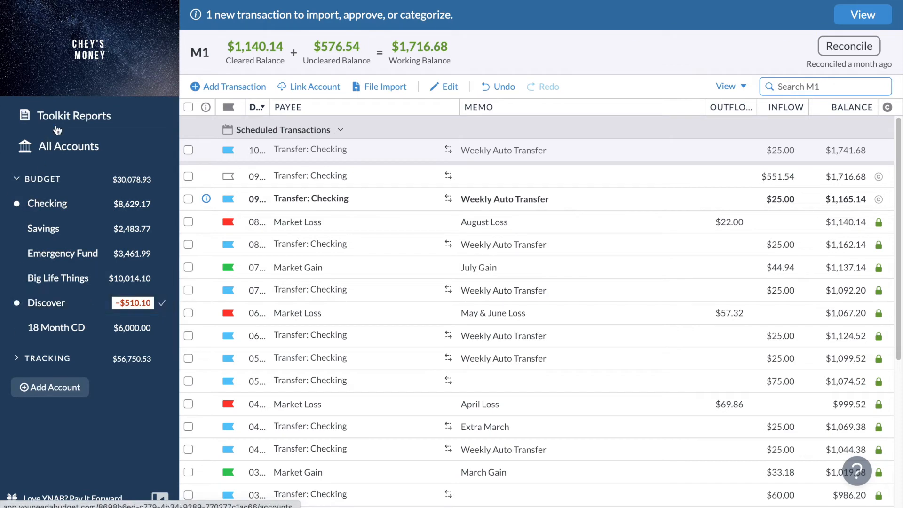
# Return to the September 2022 budget and review the categories from Savings through My Stuff.
pyautogui.click(54, 55)
pyautogui.scroll(-8, 536, 258)
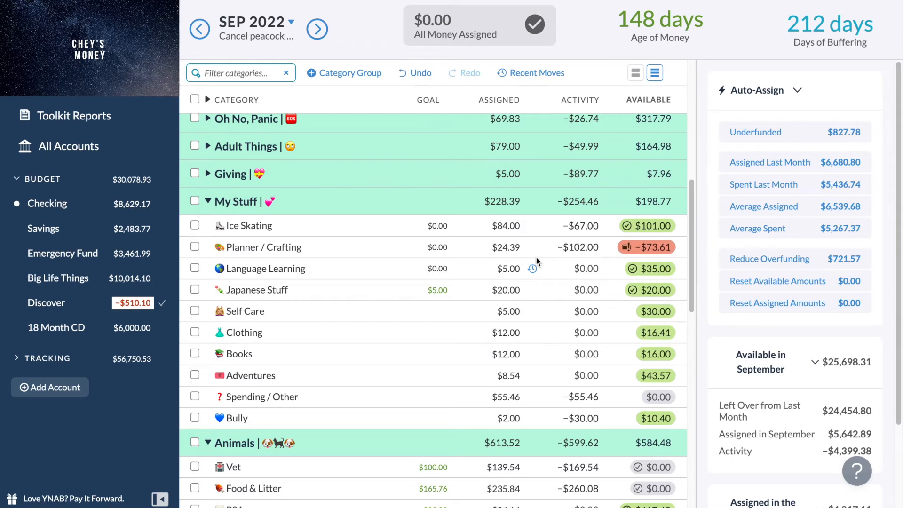
pyautogui.scroll(5, 536, 259)
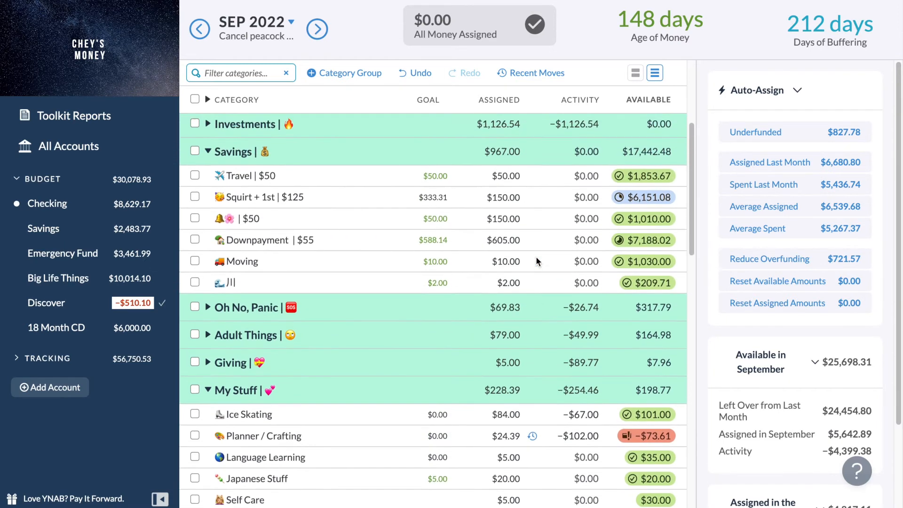
pyautogui.scroll(1, 533, 270)
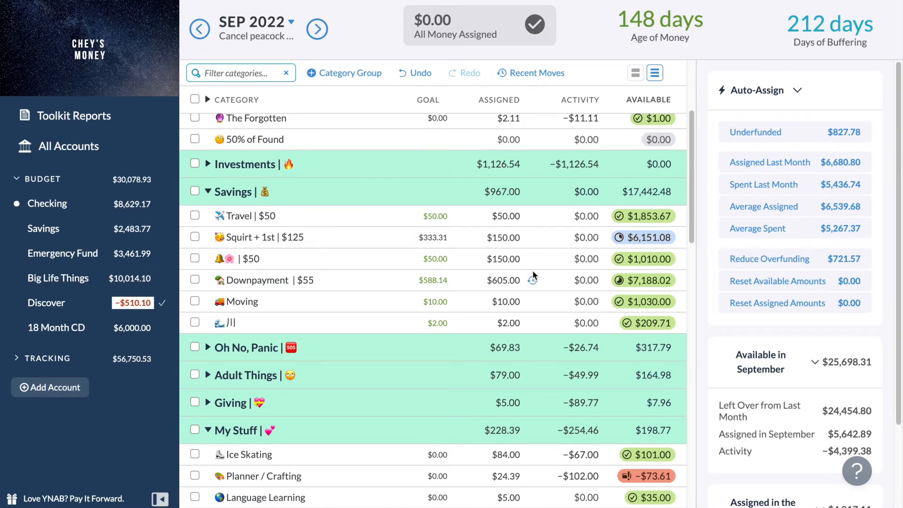
# Set the amount assigned to the Downpayment category in October 2022 to $600.
pyautogui.click(318, 29)
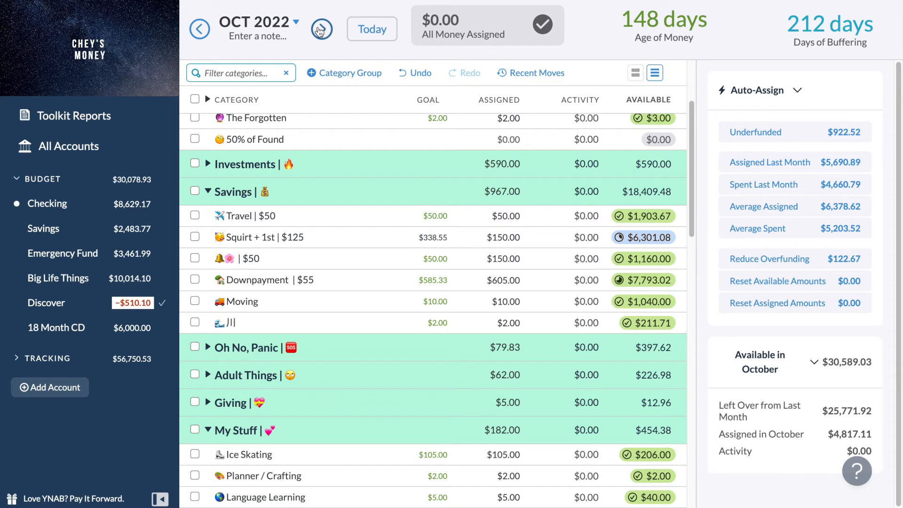
pyautogui.click(508, 278)
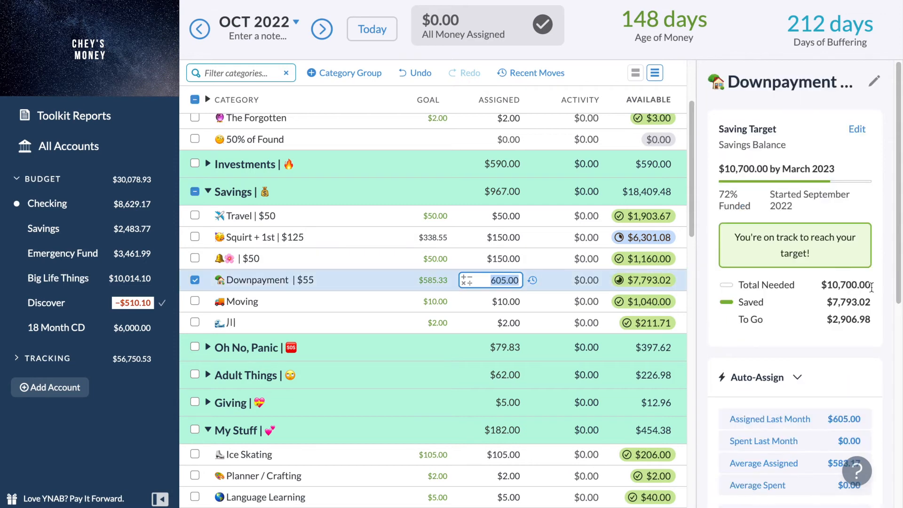
pyautogui.scroll(-3, 878, 301)
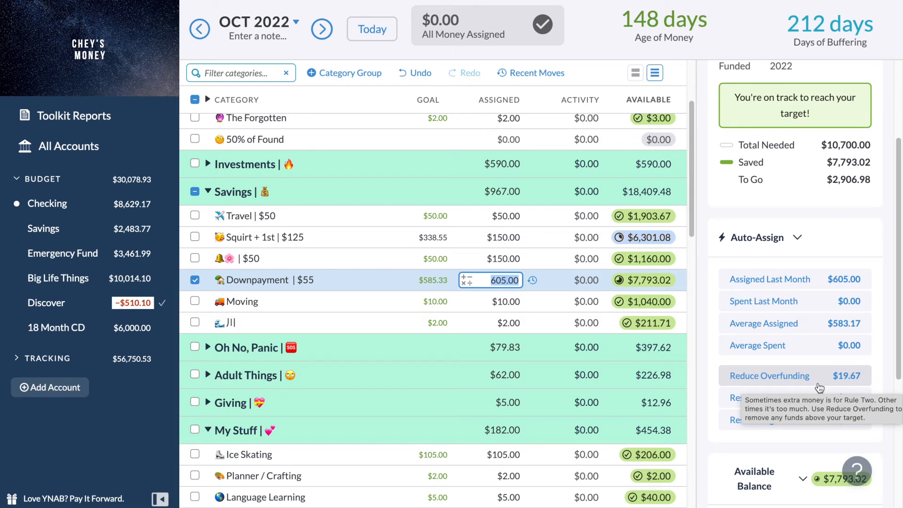
pyautogui.write('60')
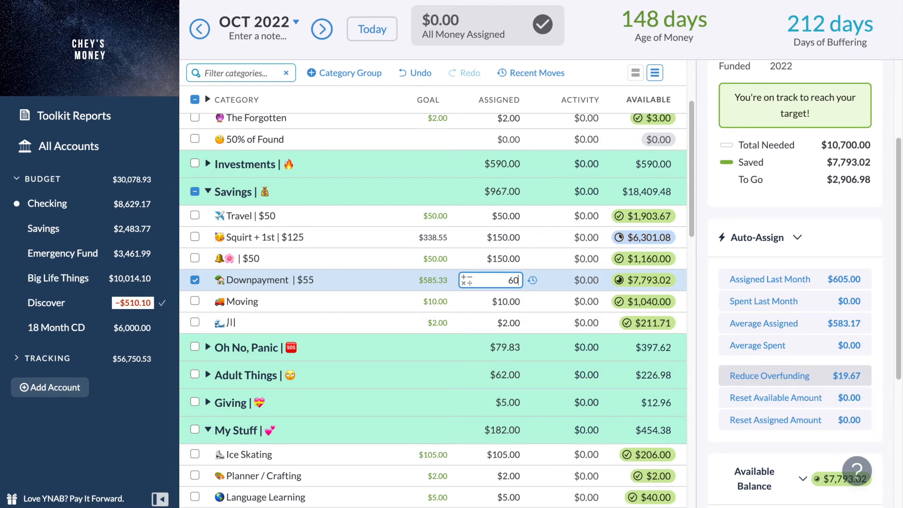
pyautogui.write('0')
pyautogui.press('Return')
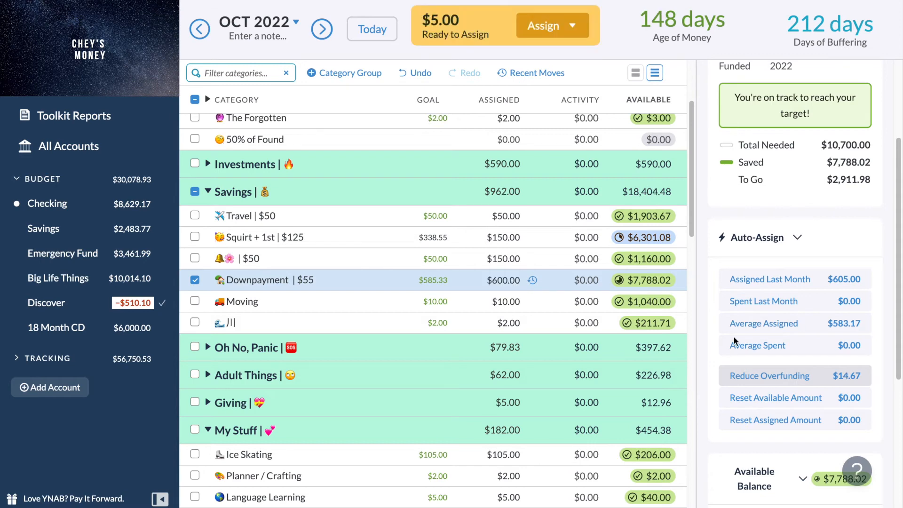
pyautogui.click(200, 29)
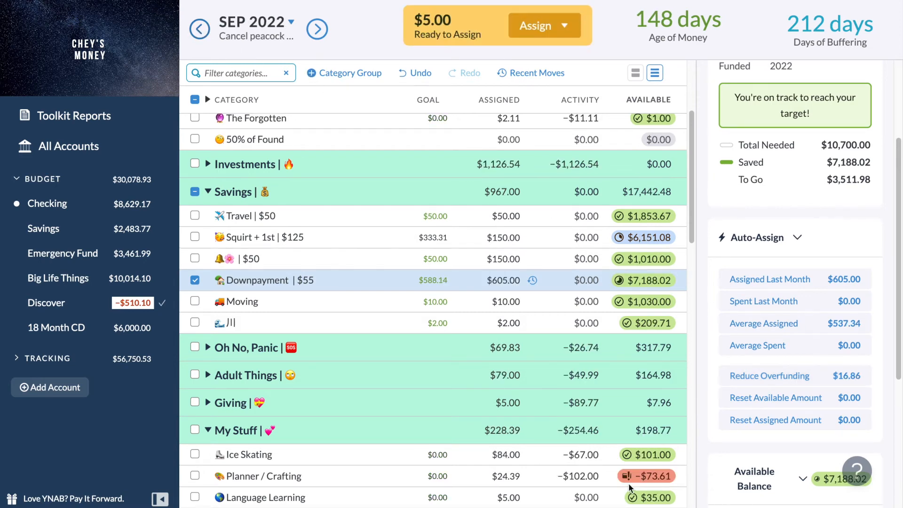
pyautogui.click(567, 28)
pyautogui.click(570, 33)
# Reduce the October 2022 Downpayment overfunding so its assigned amount is $585.33, and return the budget to September 2022.
pyautogui.click(317, 30)
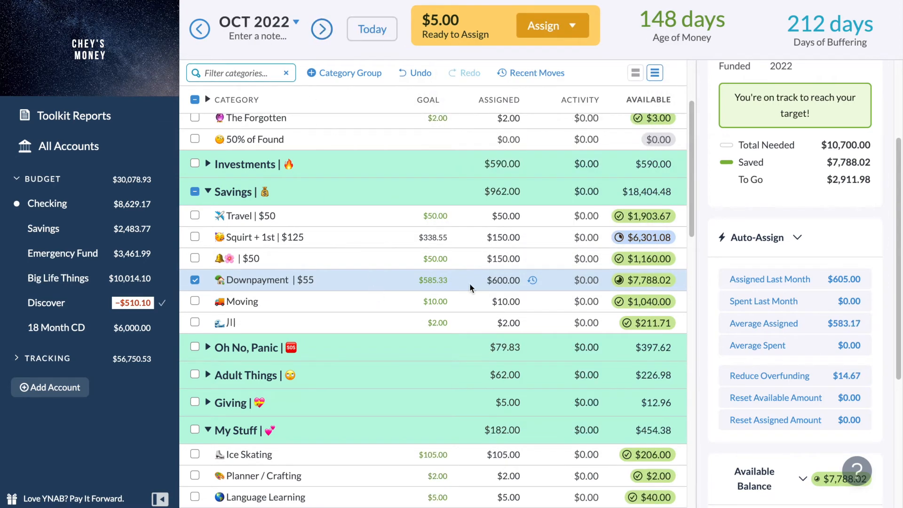
pyautogui.scroll(3, 760, 433)
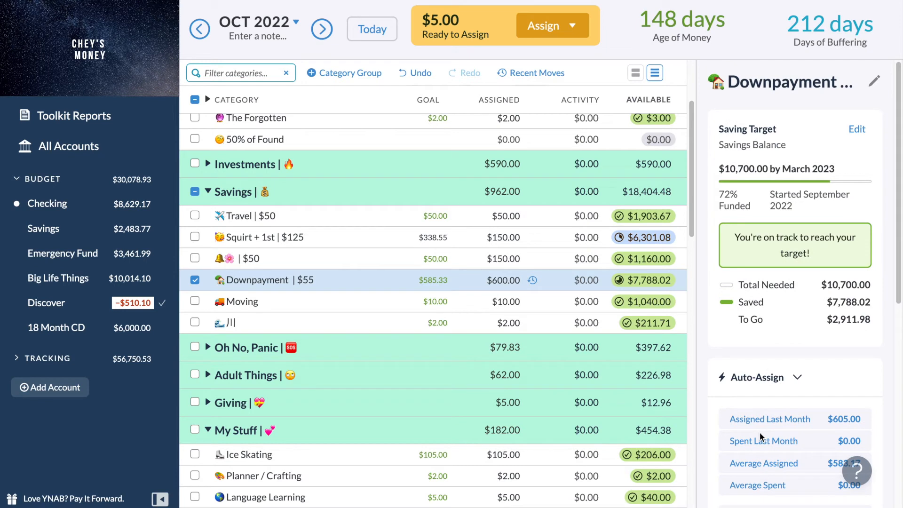
pyautogui.scroll(-4, 760, 432)
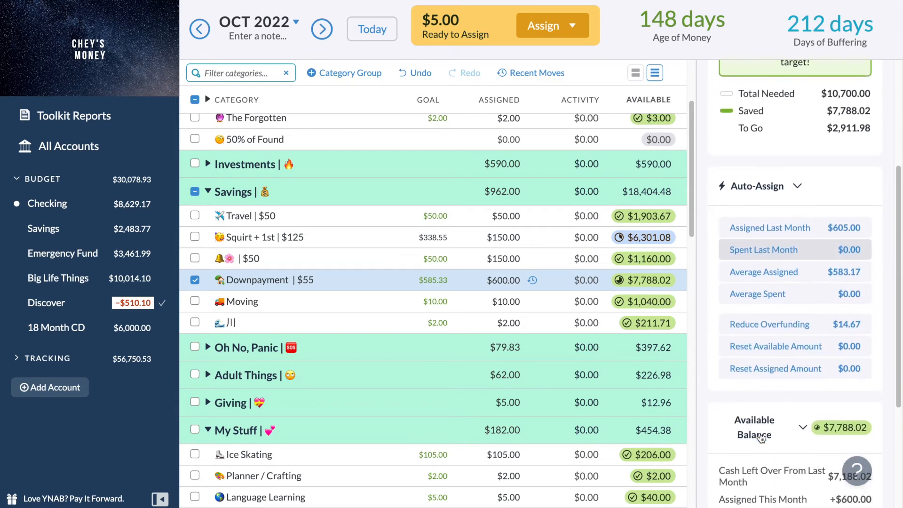
pyautogui.scroll(-2, 761, 437)
pyautogui.click(793, 243)
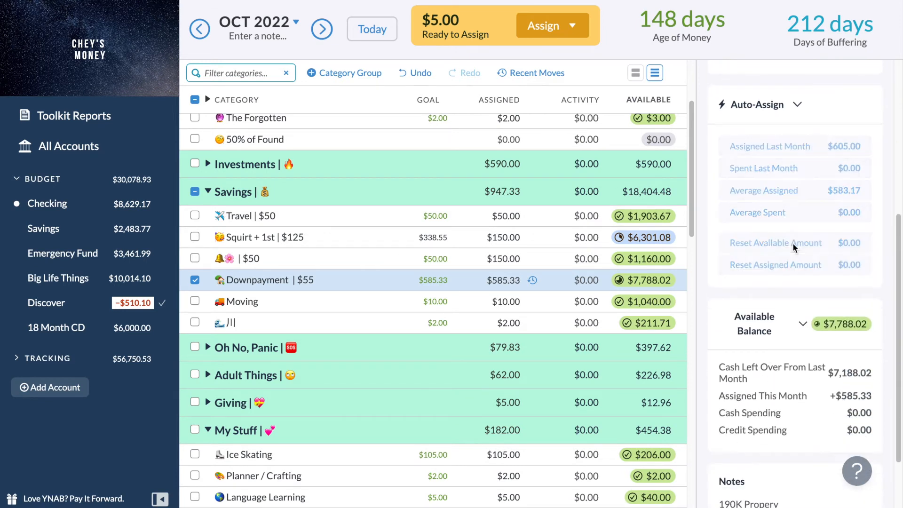
pyautogui.click(359, 28)
pyautogui.scroll(-3, 456, 201)
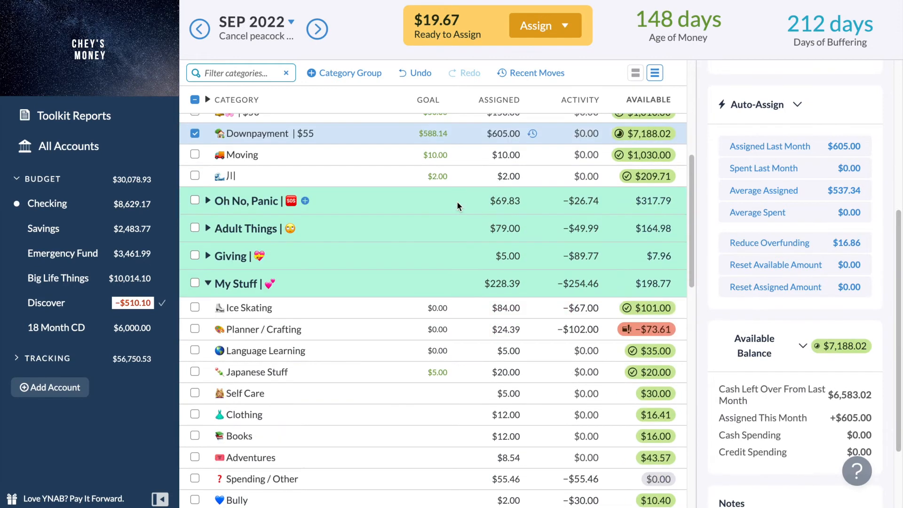
pyautogui.click(662, 335)
pyautogui.click(643, 381)
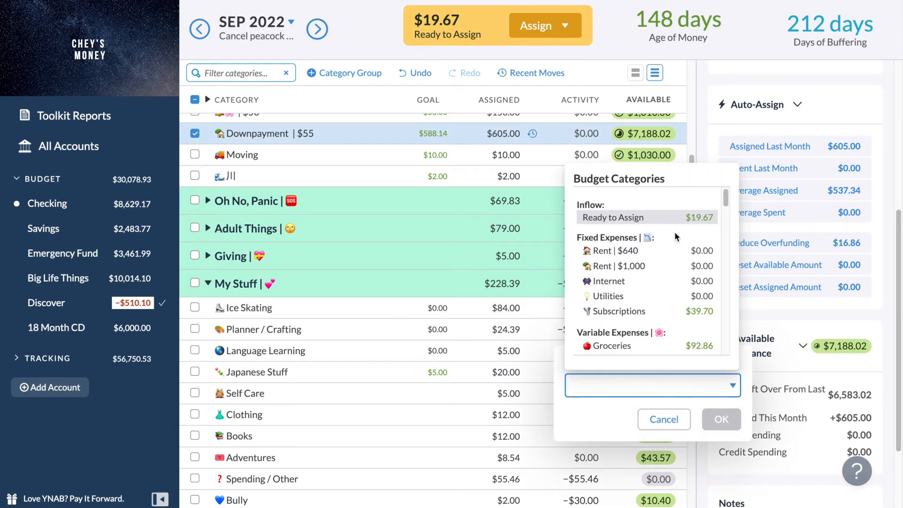
pyautogui.click(664, 419)
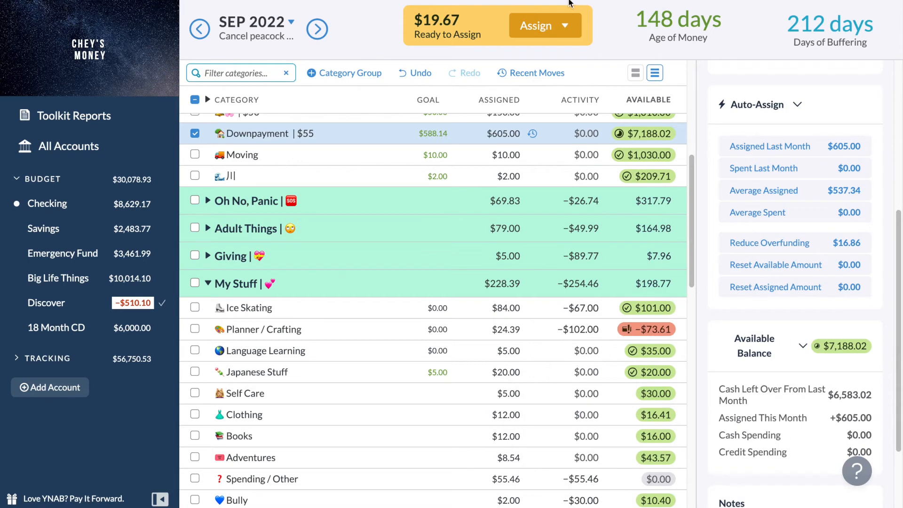
# Manually assign the available $19.67 to the Planner / Crafting category in September 2022.
pyautogui.click(553, 21)
pyautogui.press('Tab')
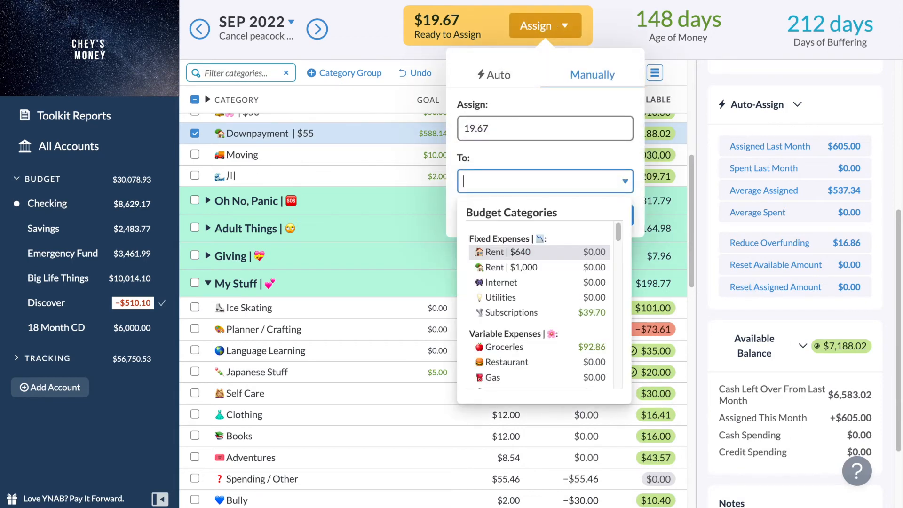
pyautogui.write('plane')
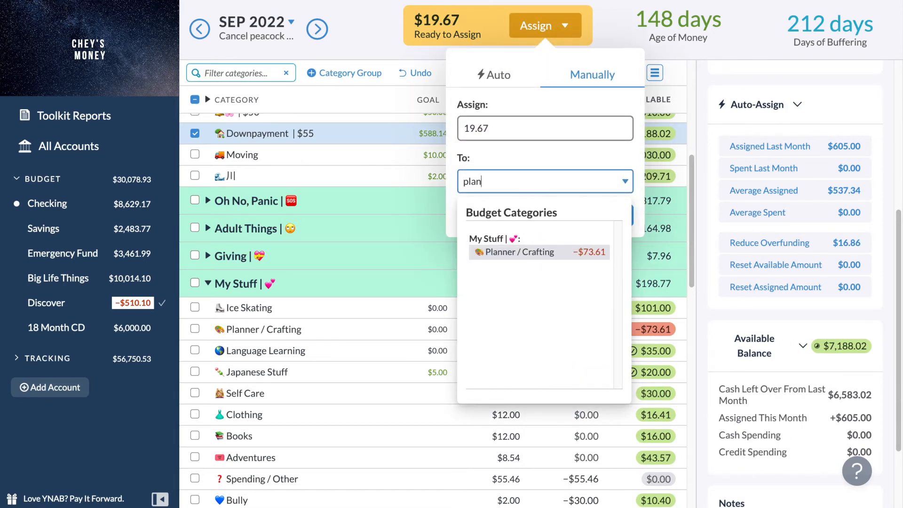
pyautogui.press('BackSpace')
pyautogui.press('Return')
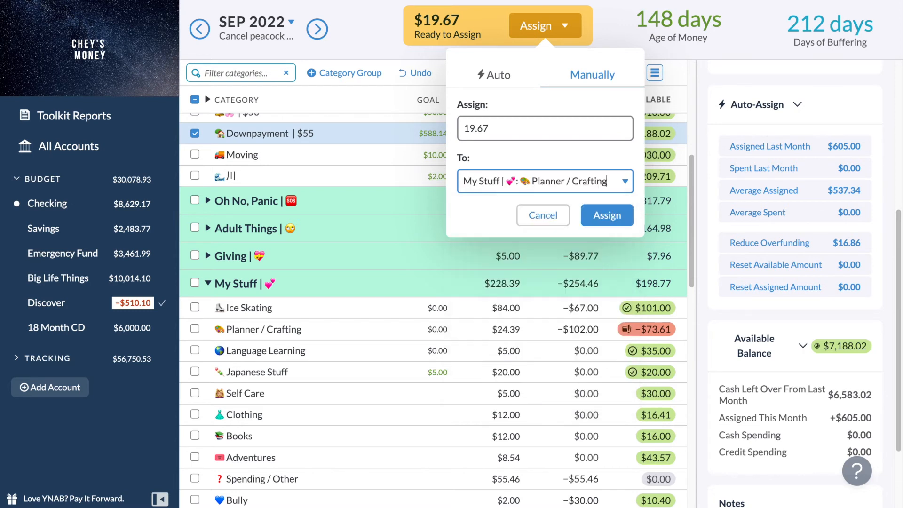
pyautogui.press('Return')
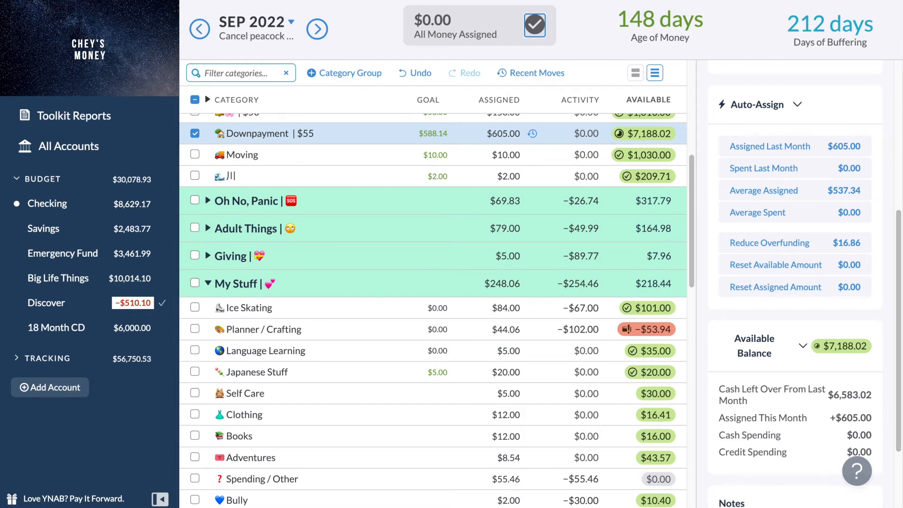
# Expand the September 2022 Oh No, Panic group and examine the Car Ownership category's funding.
pyautogui.scroll(-1, 522, 324)
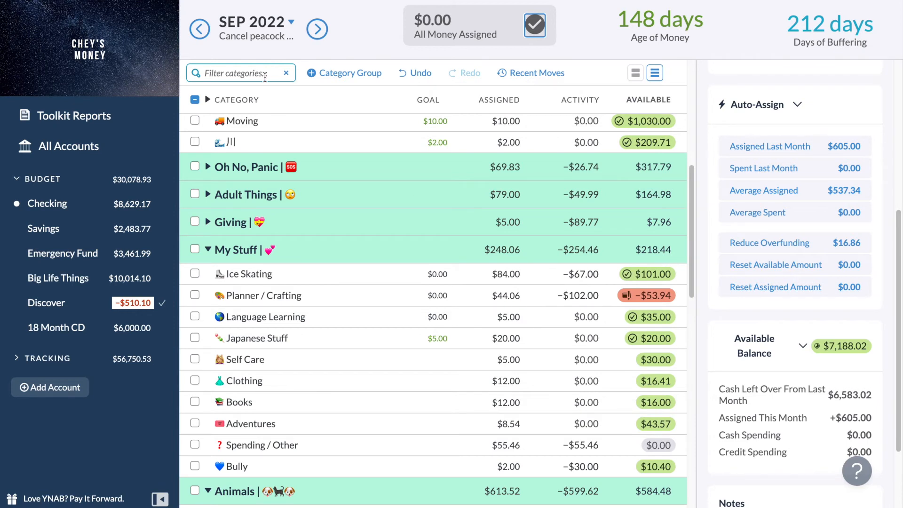
pyautogui.click(208, 168)
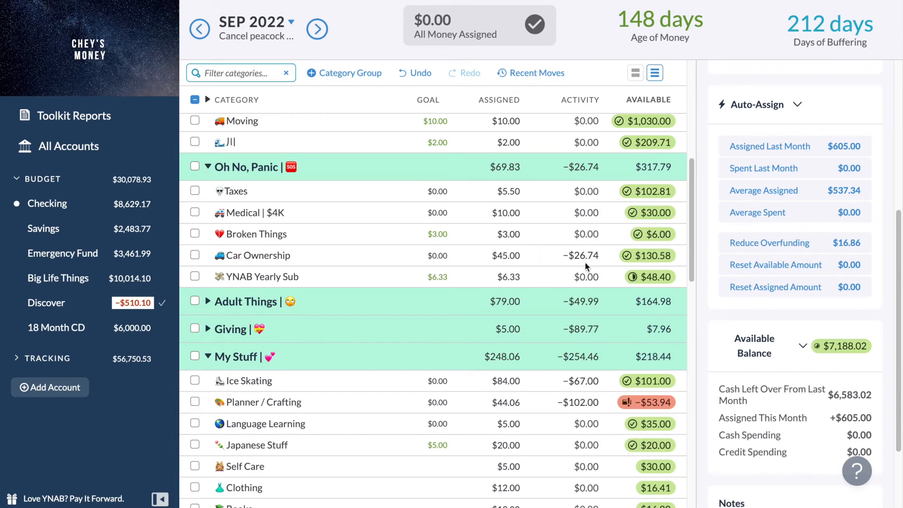
pyautogui.moveTo(627, 264)
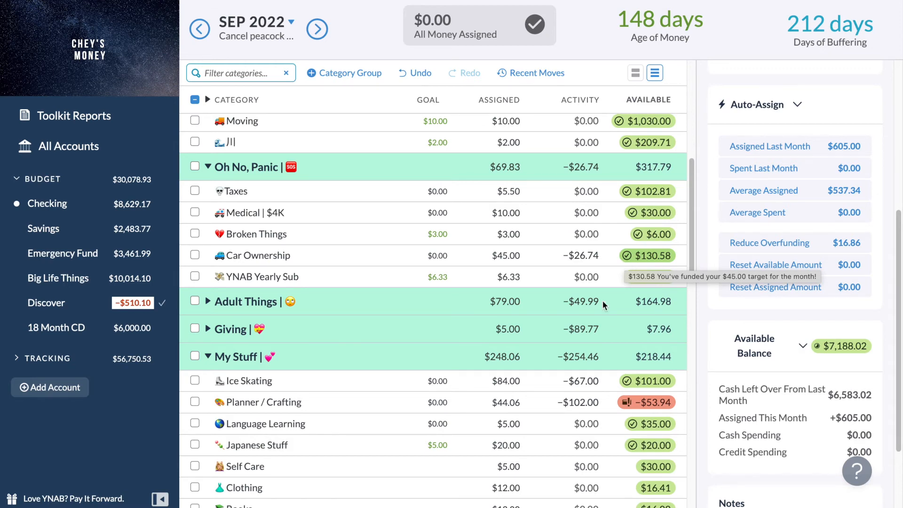
pyautogui.scroll(3, 518, 389)
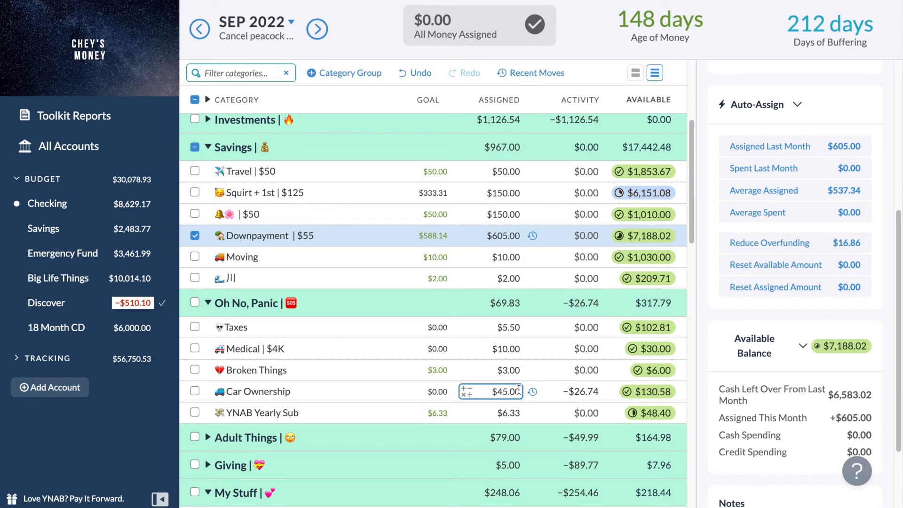
# Examine the September 2022 Giving, Investments, Savings and Oh No, Panic groups for money that could cover the Planner / Crafting overspending.
pyautogui.scroll(-3, 481, 445)
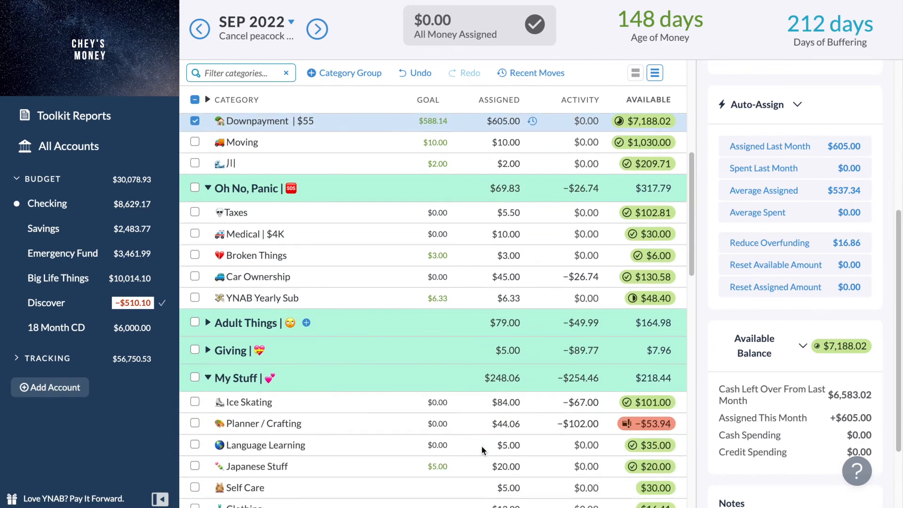
pyautogui.click(207, 341)
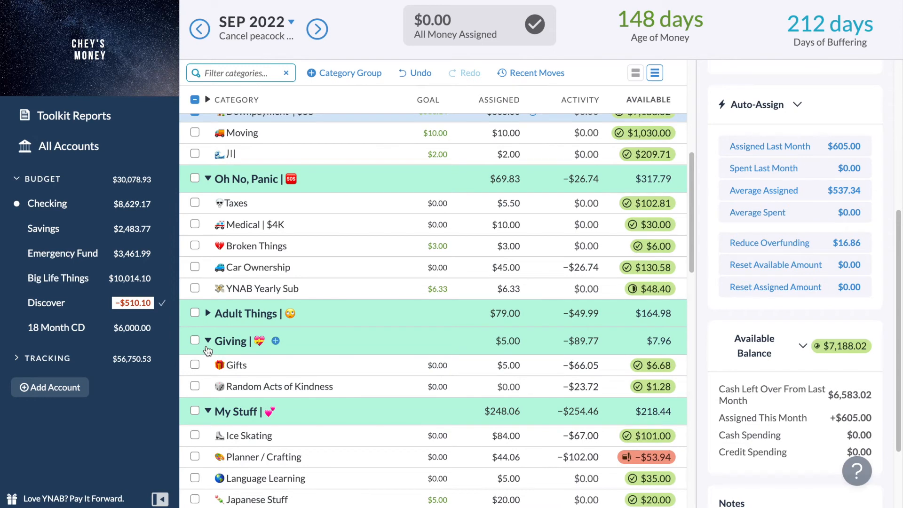
pyautogui.click(207, 341)
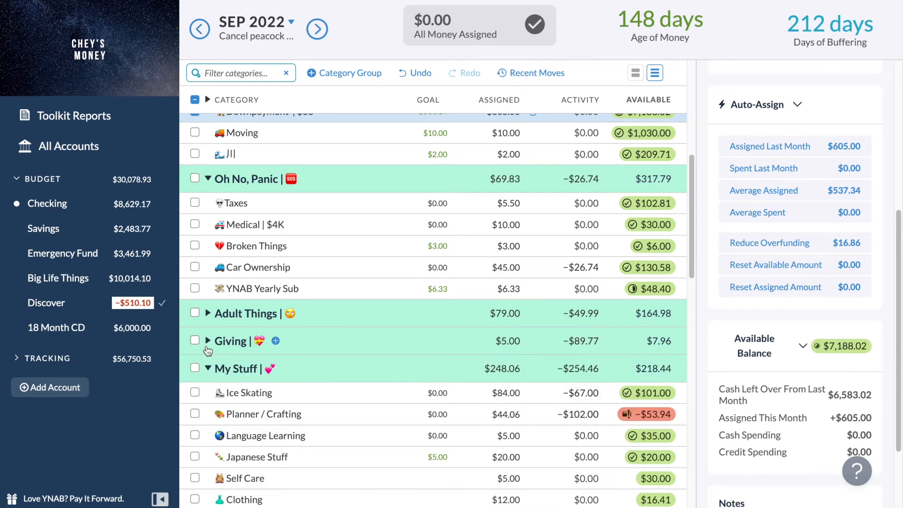
pyautogui.scroll(5, 208, 351)
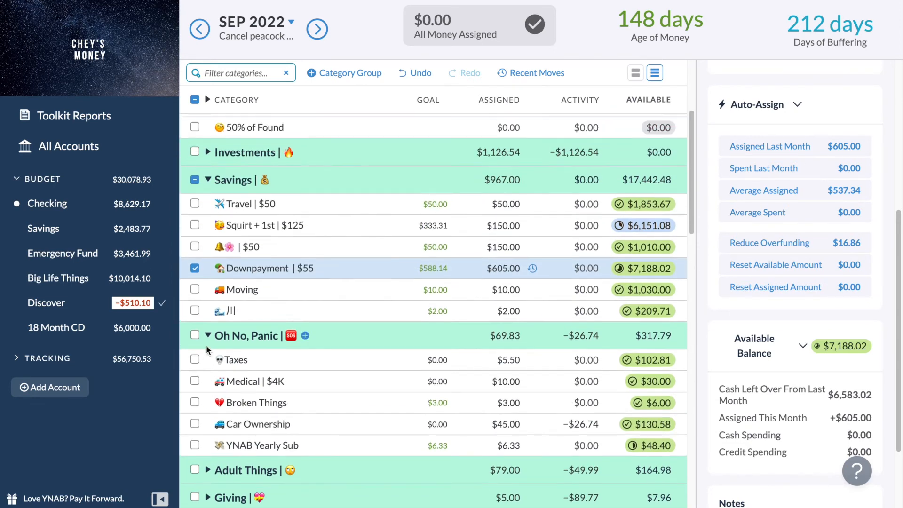
pyautogui.click(208, 207)
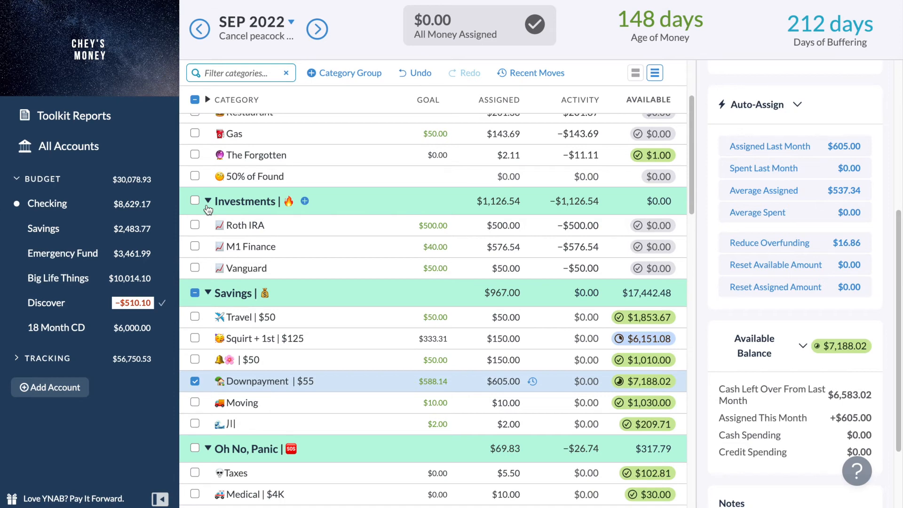
pyautogui.click(208, 207)
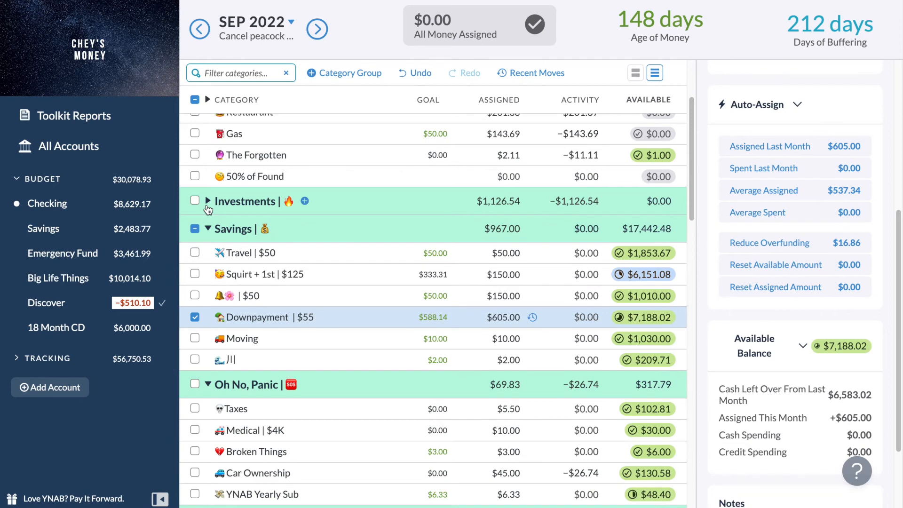
pyautogui.scroll(2, 207, 208)
pyautogui.scroll(-4, 207, 204)
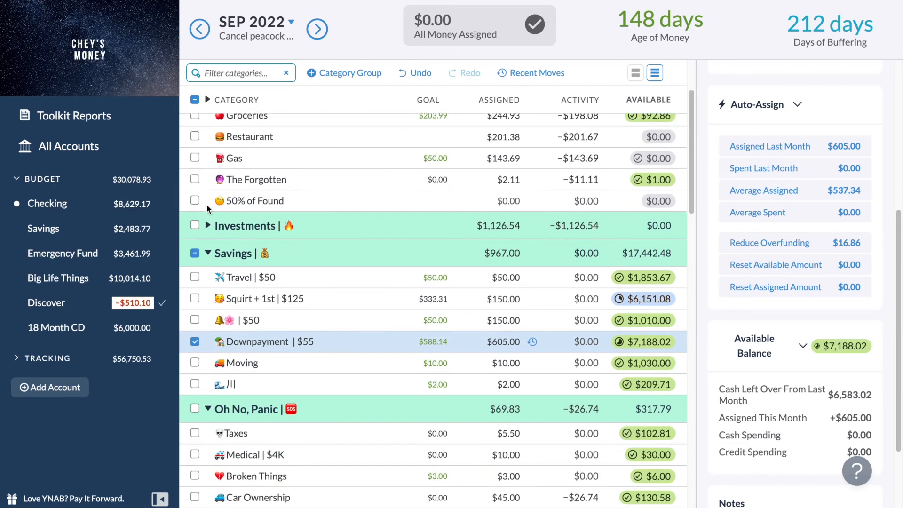
pyautogui.scroll(-1, 207, 208)
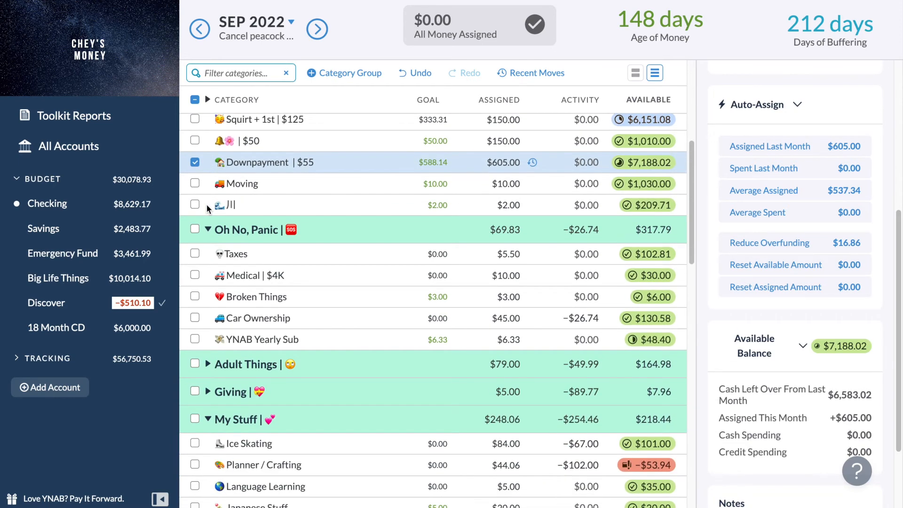
pyautogui.scroll(-1, 207, 208)
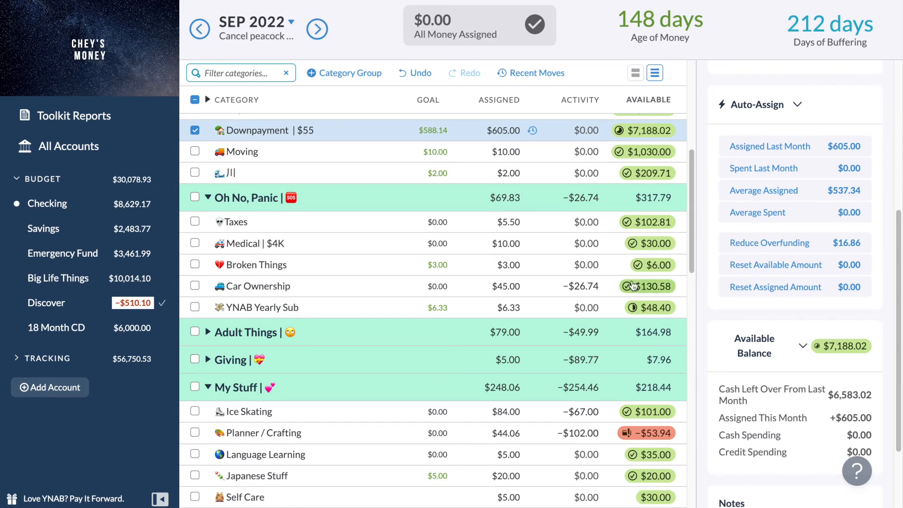
pyautogui.moveTo(656, 245)
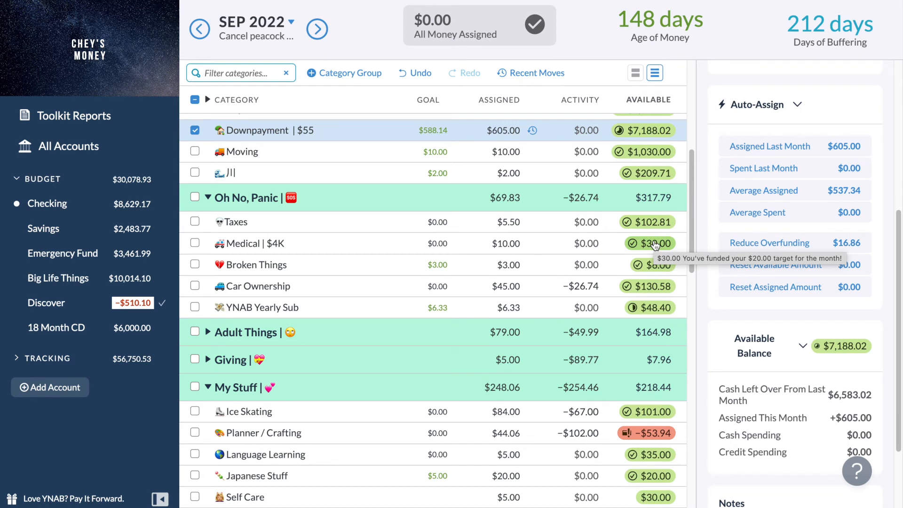
# Collapse Oh No, Panic, expand Adult Things, and move $20 from Professional Services to Planner / Crafting.
pyautogui.click(207, 198)
pyautogui.click(208, 225)
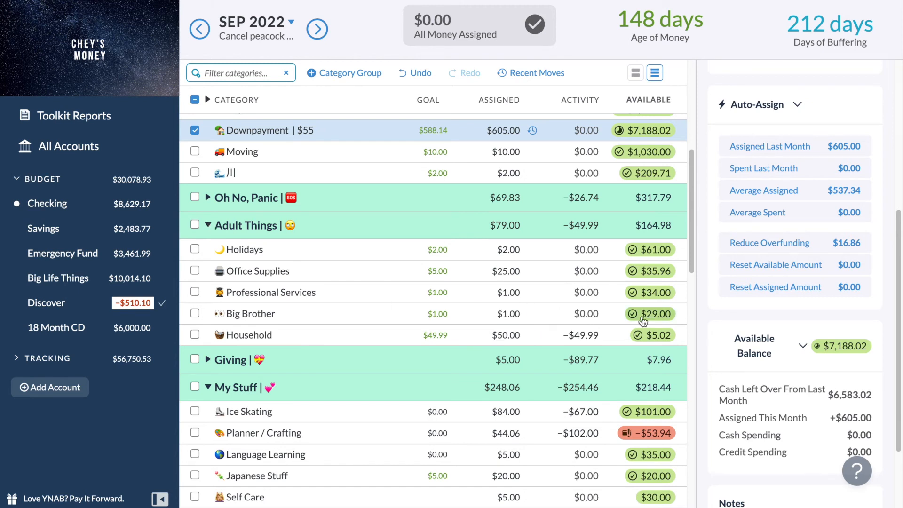
pyautogui.click(644, 293)
pyautogui.click(570, 350)
pyautogui.press('BackSpace')
pyautogui.write('0')
pyautogui.press('Tab')
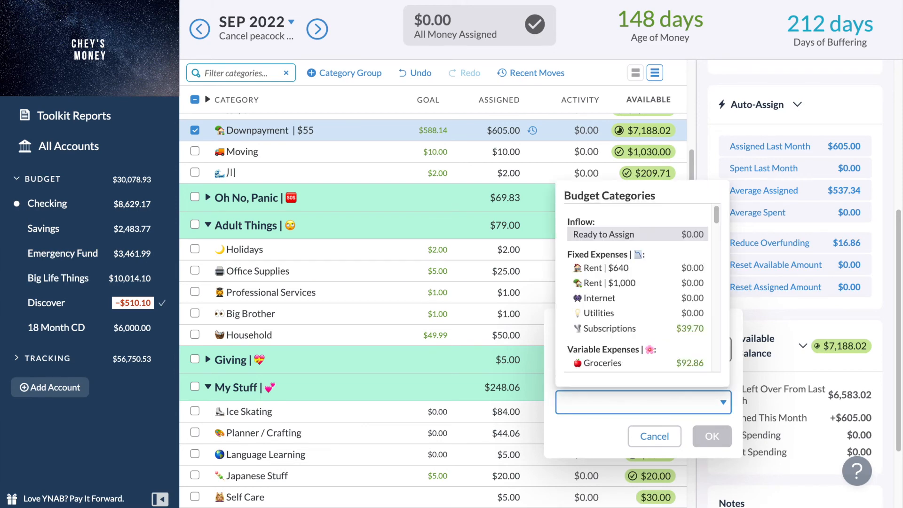
pyautogui.write('pla')
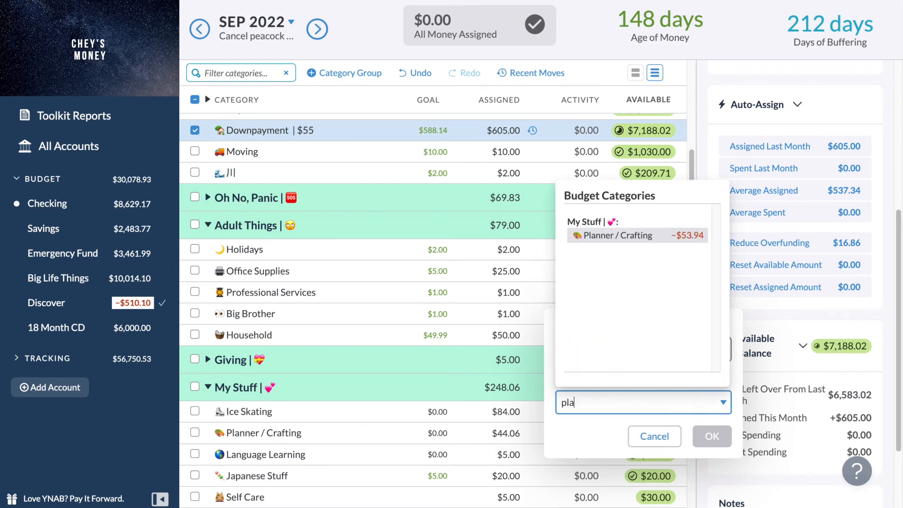
pyautogui.press('Return')
pyautogui.press('Return')
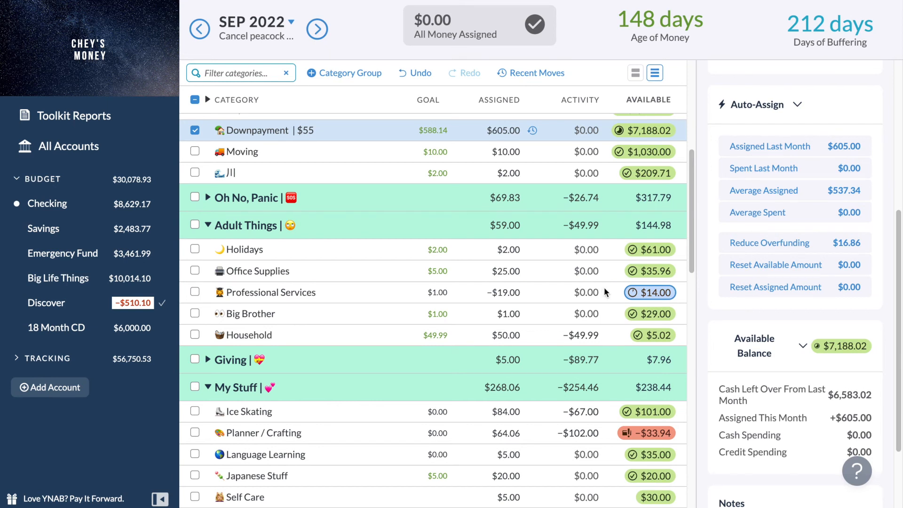
# Set the amount assigned to the Office Supplies category in September 2022 to $5.
pyautogui.click(508, 272)
pyautogui.write('5')
pyautogui.press('Return')
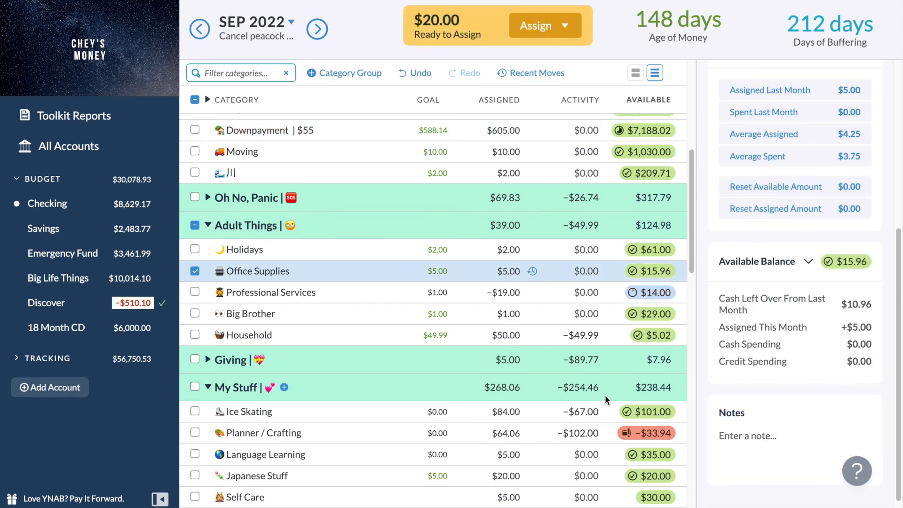
pyautogui.click(635, 437)
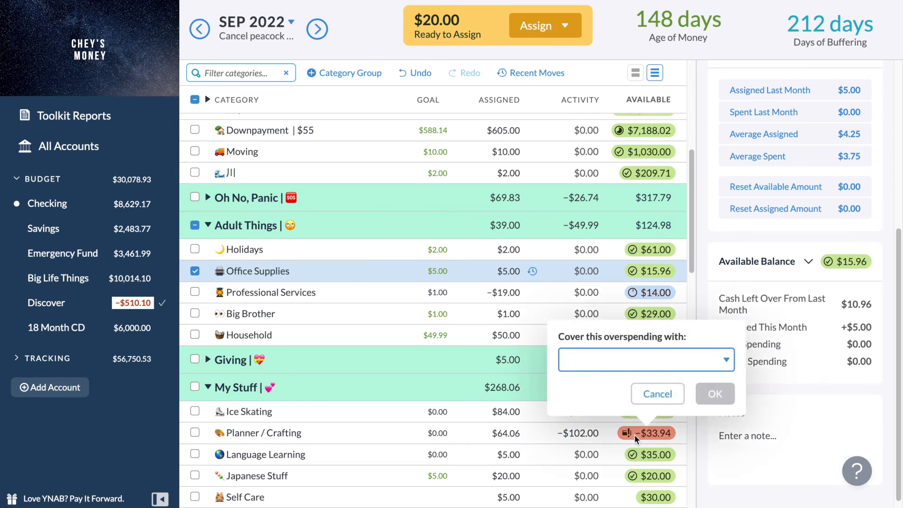
pyautogui.write('re')
pyautogui.press('BackSpace')
pyautogui.press('BackSpace')
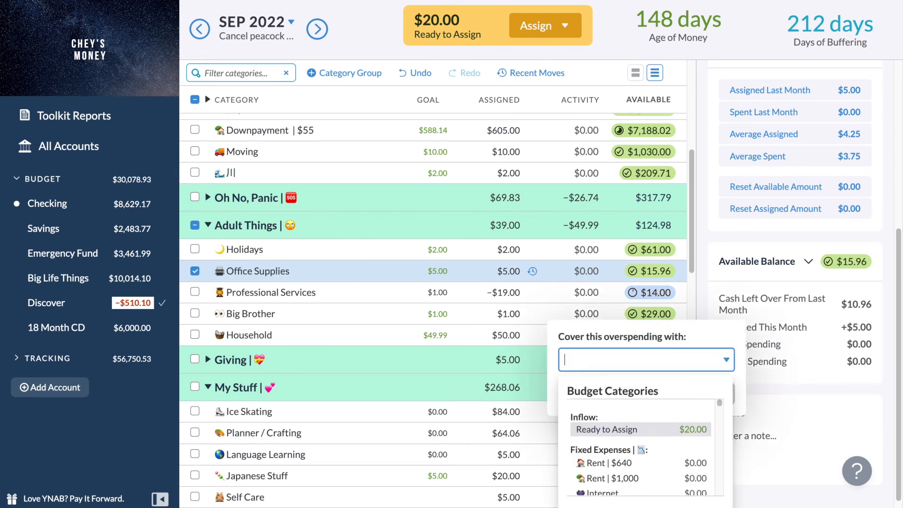
pyautogui.click(553, 32)
# Manually assign the available $20.00 to the Planner / Crafting category in September 2022.
pyautogui.click(544, 32)
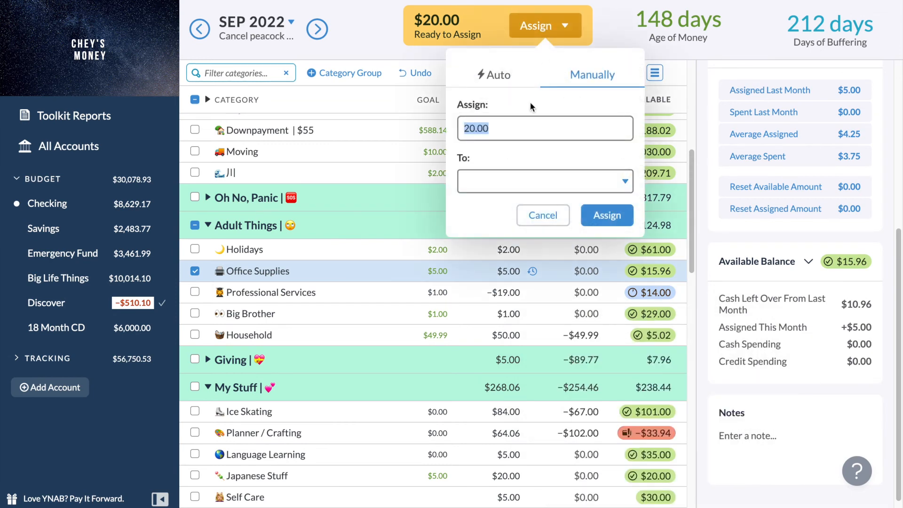
pyautogui.click(500, 173)
pyautogui.write('plan')
pyautogui.press('Return')
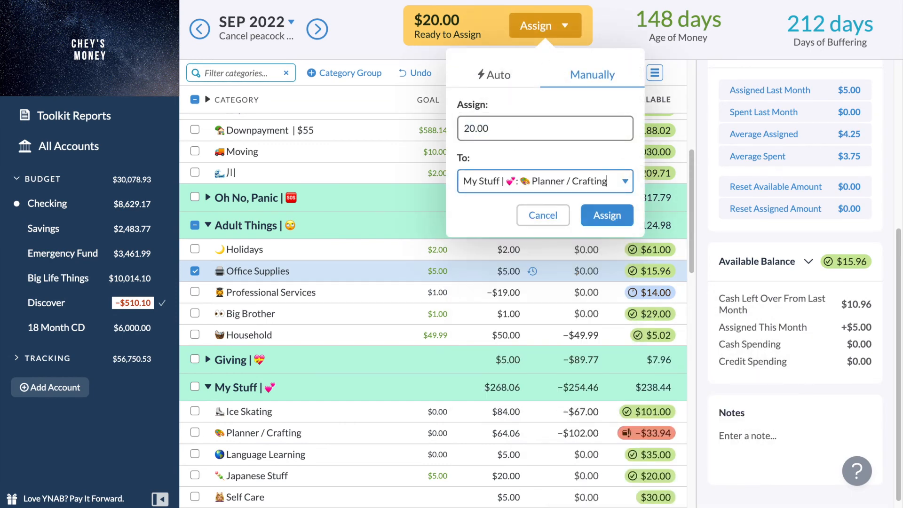
pyautogui.press('Return')
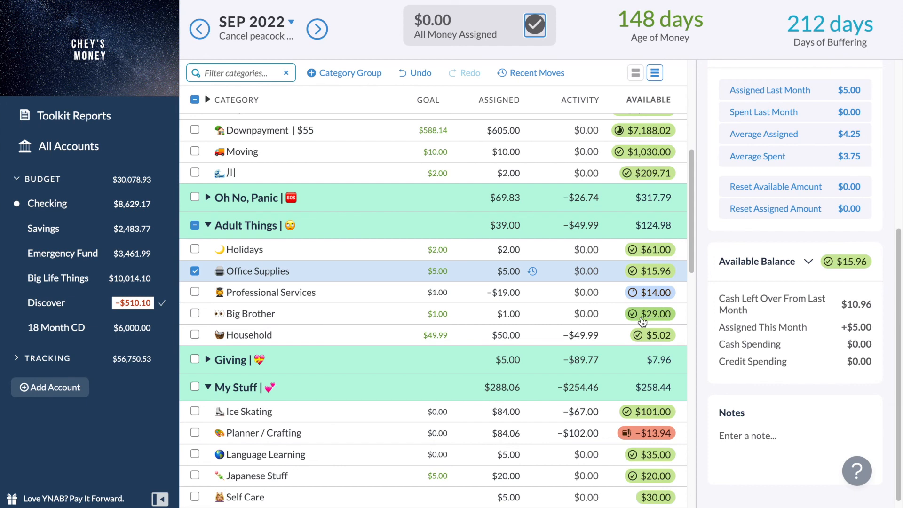
# Move $11.00 from the Holidays category to Planner / Crafting in September 2022.
pyautogui.click(635, 249)
pyautogui.click(553, 297)
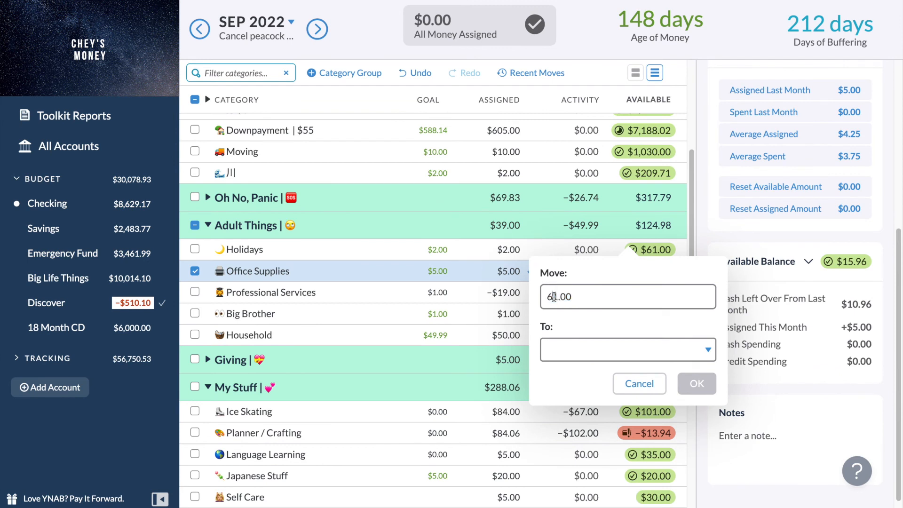
pyautogui.press('BackSpace')
pyautogui.write('1')
pyautogui.press('Tab')
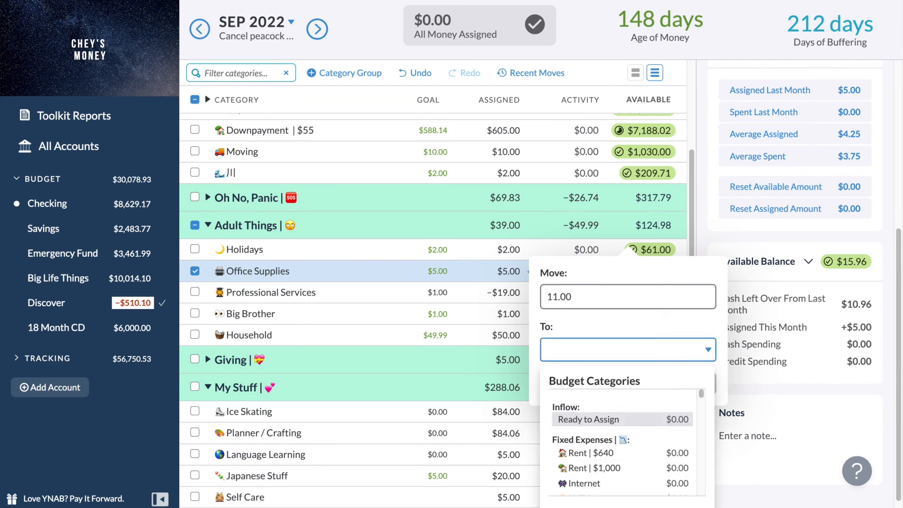
pyautogui.write('plann')
pyautogui.press('Return')
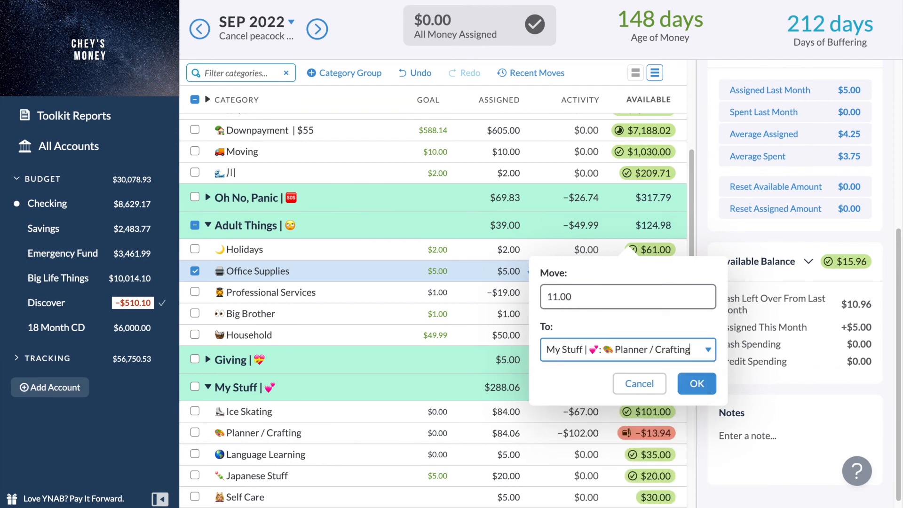
pyautogui.press('Return')
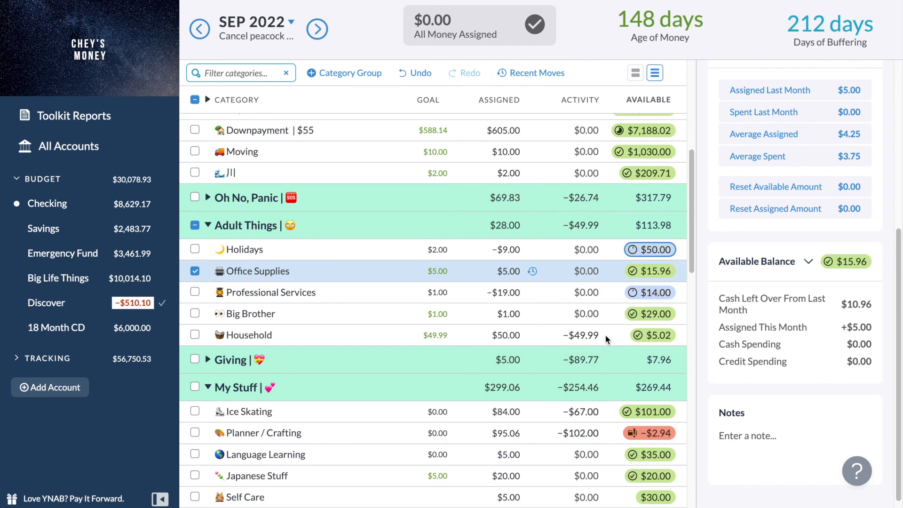
# Move $3 from the Big Brother category to Planner / Crafting in September 2022.
pyautogui.click(635, 318)
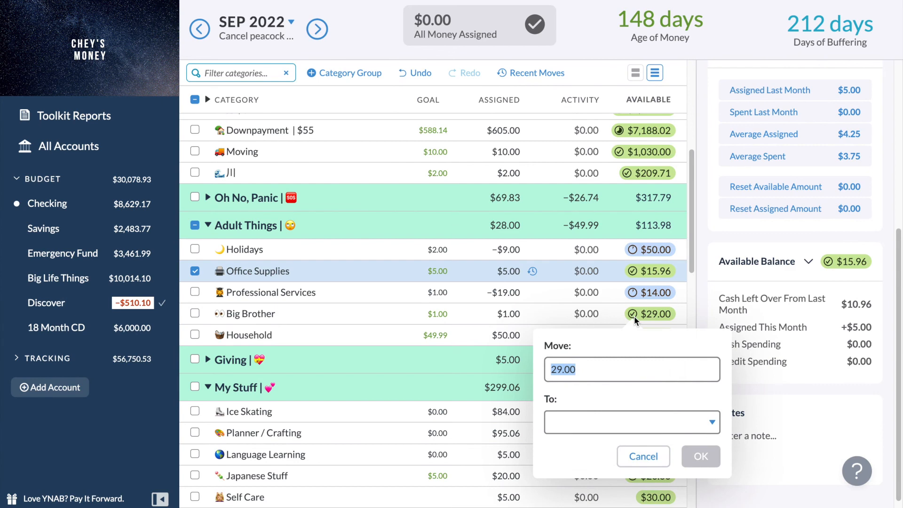
pyautogui.write('2')
pyautogui.click(604, 422)
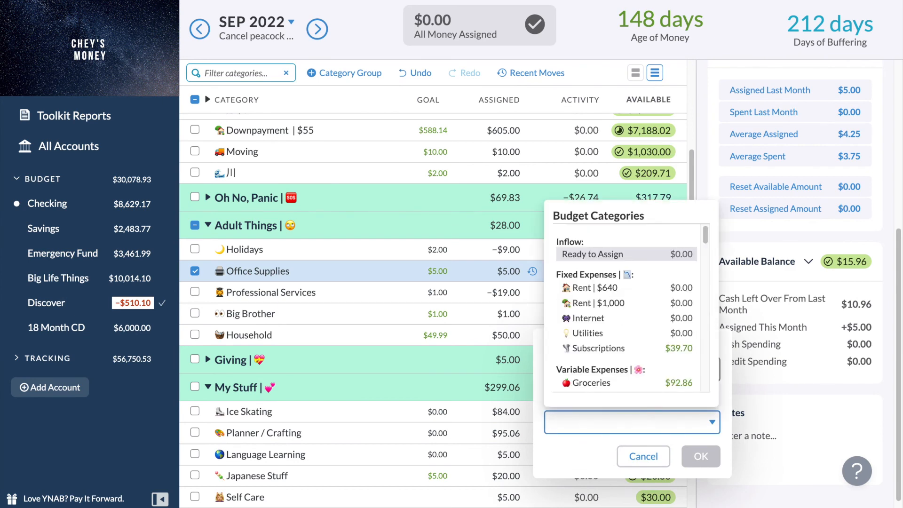
pyautogui.write('plan')
pyautogui.press('Return')
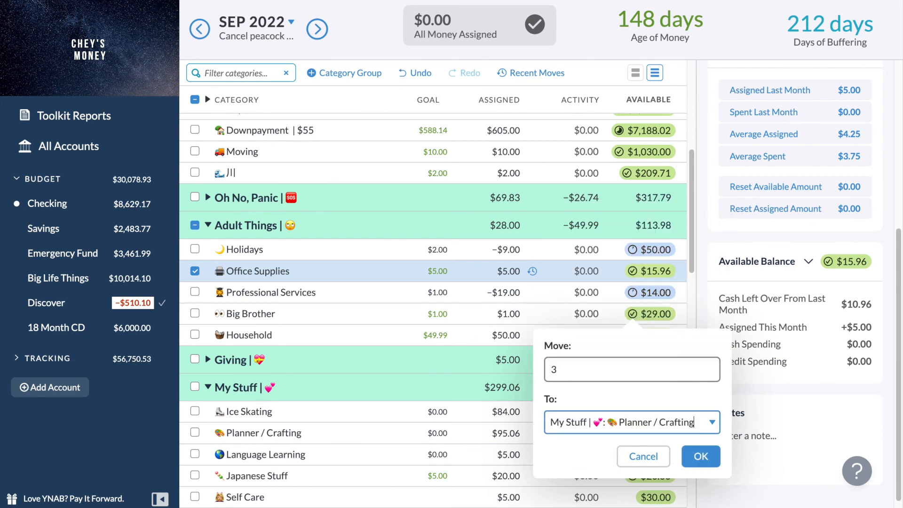
pyautogui.press('Return')
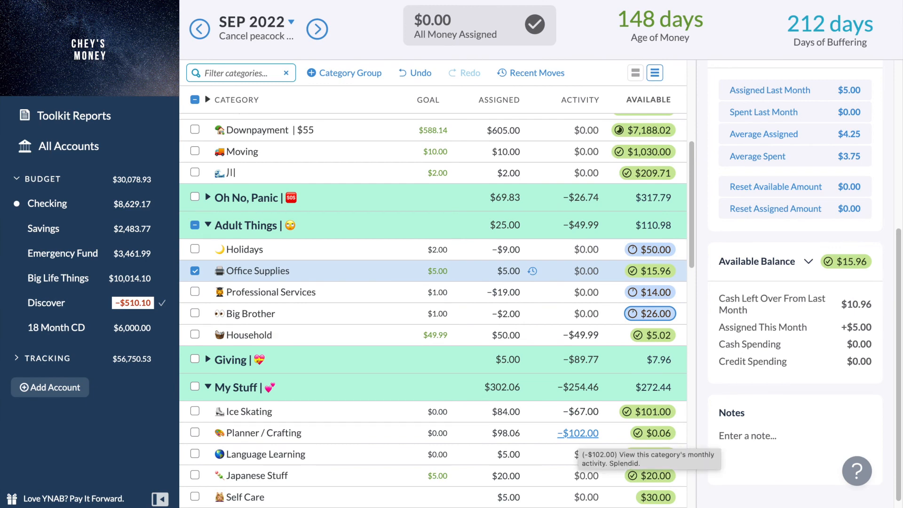
# Review the September 2022 My Stuff, Animals and Wish Farm category balances, and switch the budget to October 2022.
pyautogui.scroll(-5, 394, 462)
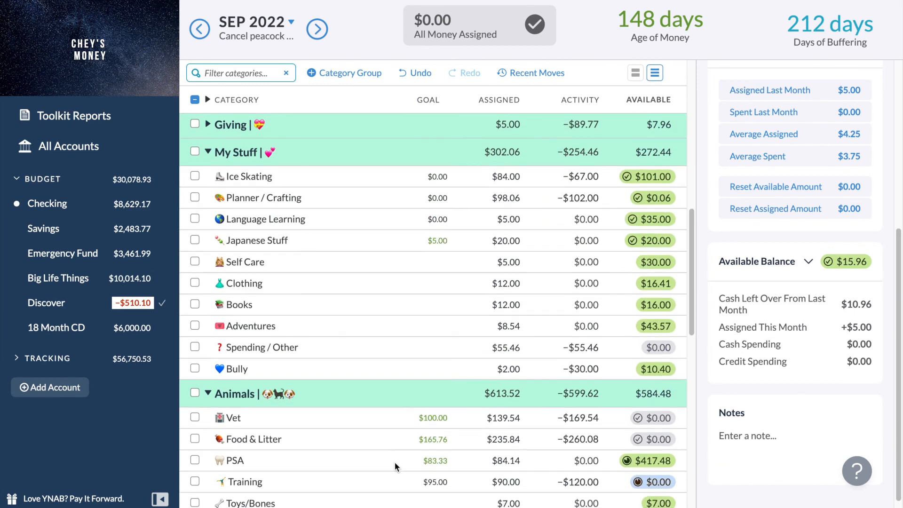
pyautogui.scroll(2, 395, 462)
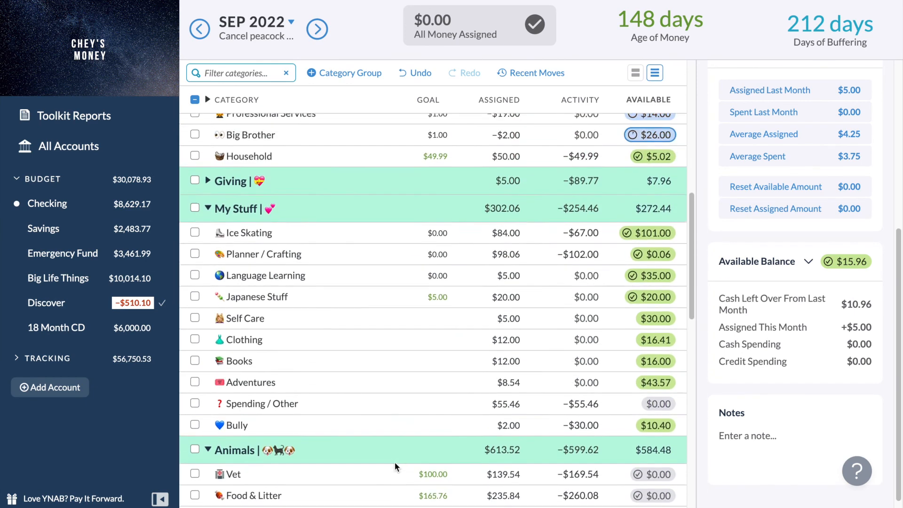
pyautogui.scroll(-4, 395, 462)
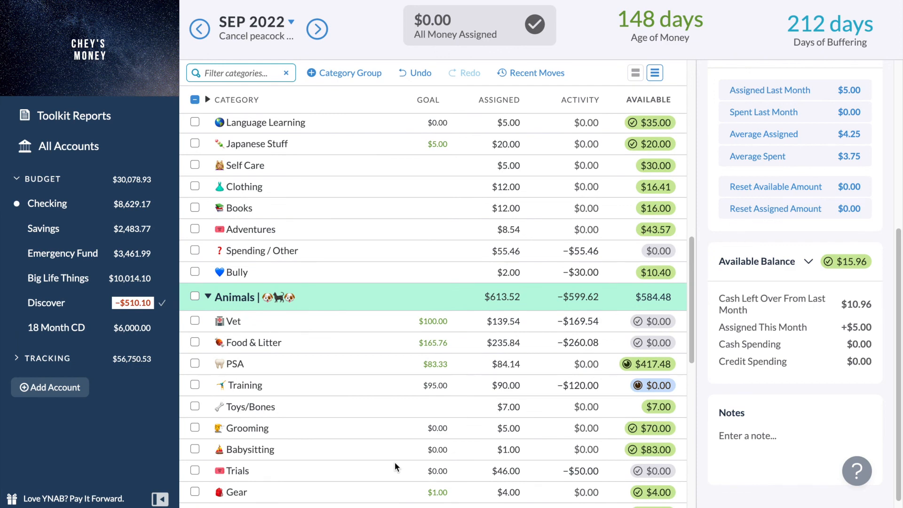
pyautogui.scroll(3, 394, 466)
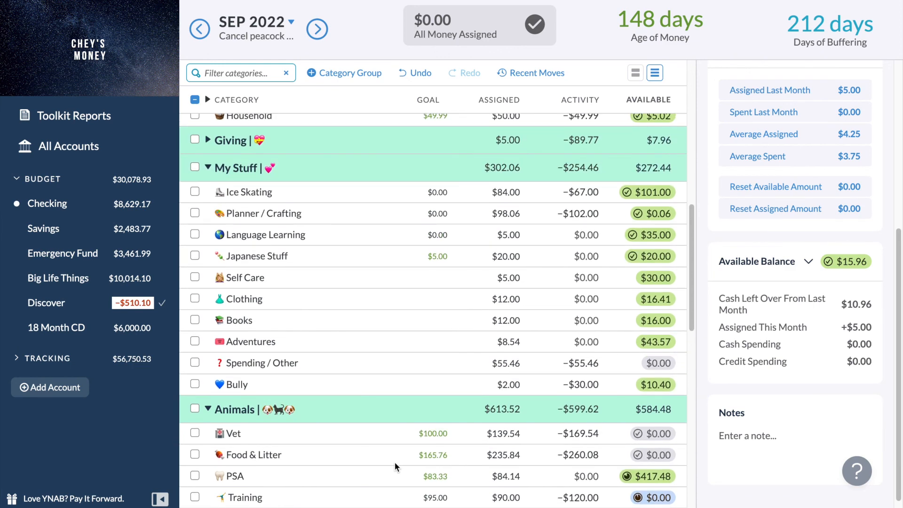
pyautogui.scroll(1, 394, 462)
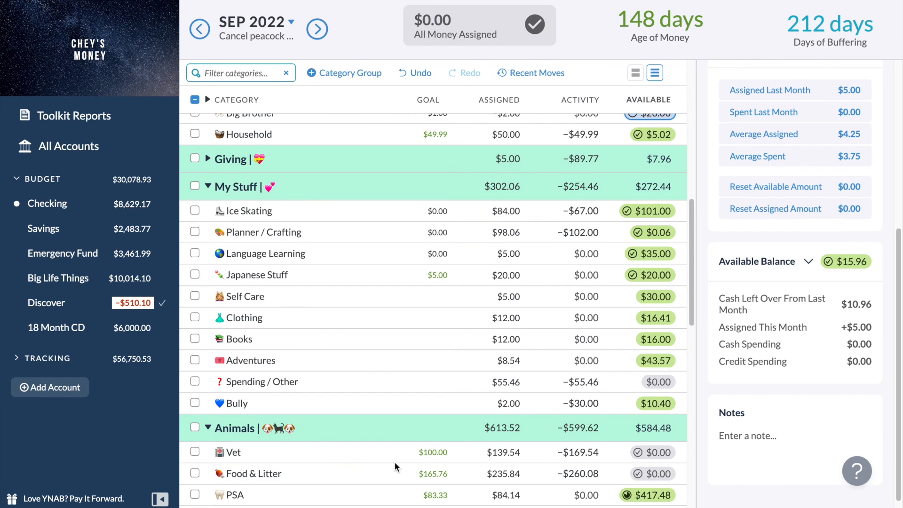
pyautogui.scroll(-6, 394, 462)
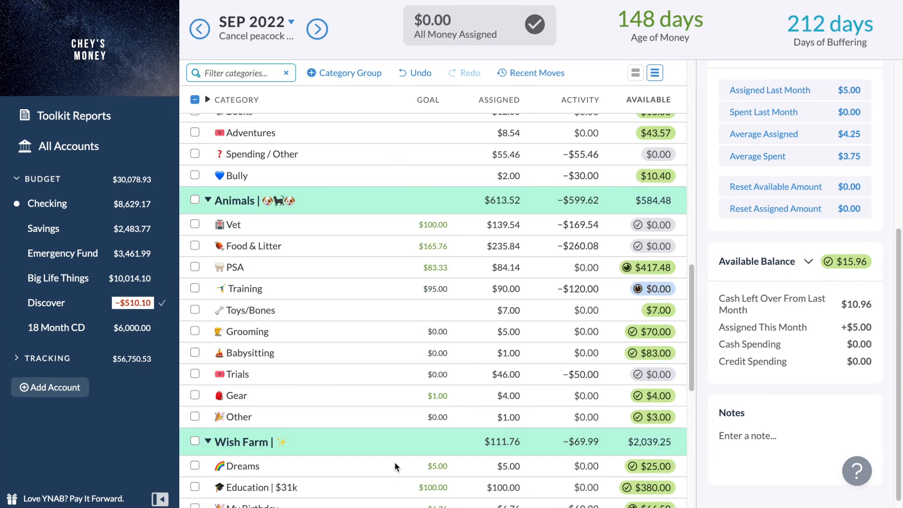
pyautogui.click(319, 33)
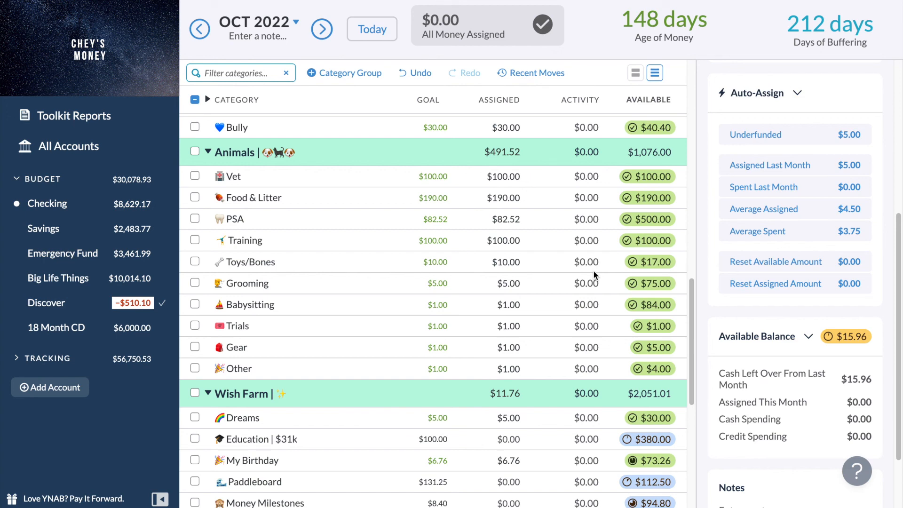
# Collapse the Adult Things category group in October 2022 and clear the category selection within it.
pyautogui.scroll(5, 594, 275)
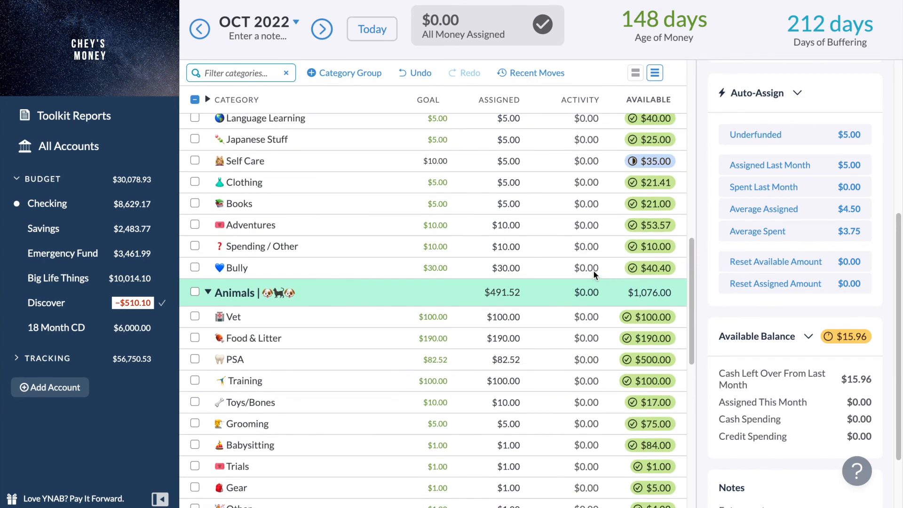
pyautogui.scroll(3, 595, 275)
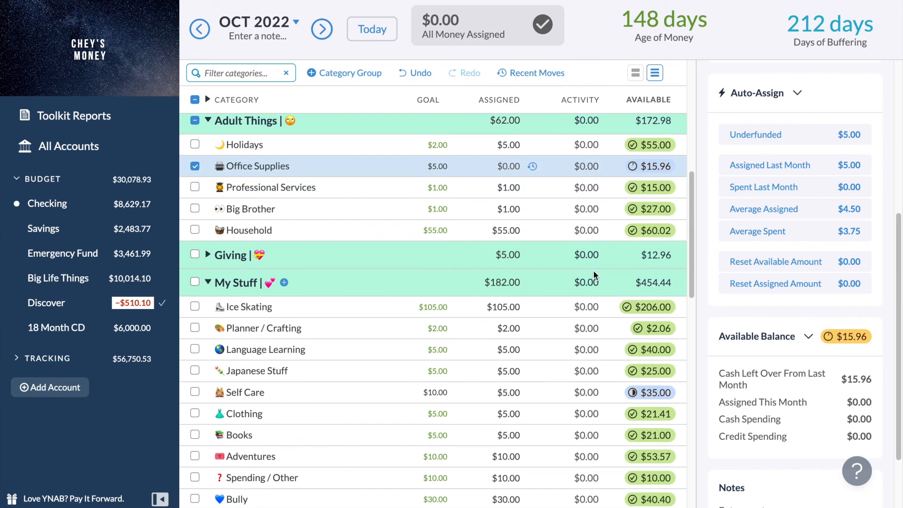
pyautogui.scroll(2, 593, 276)
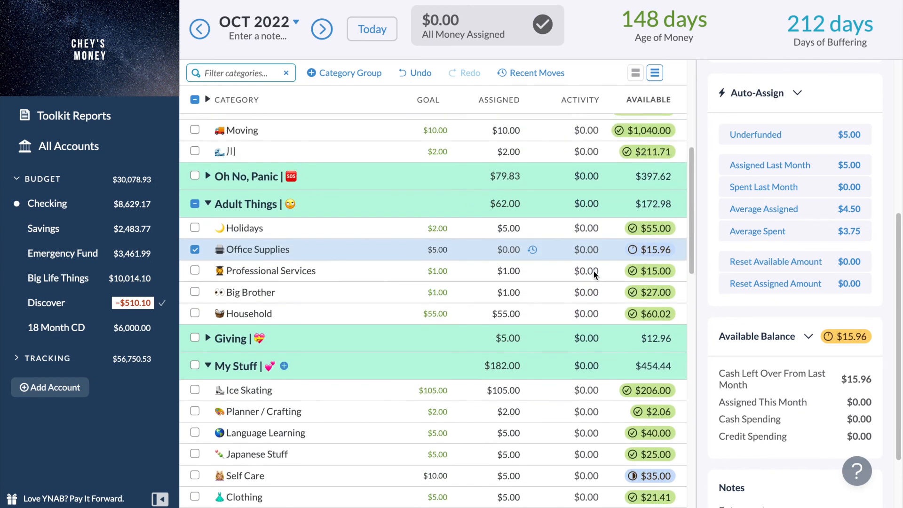
pyautogui.click(209, 209)
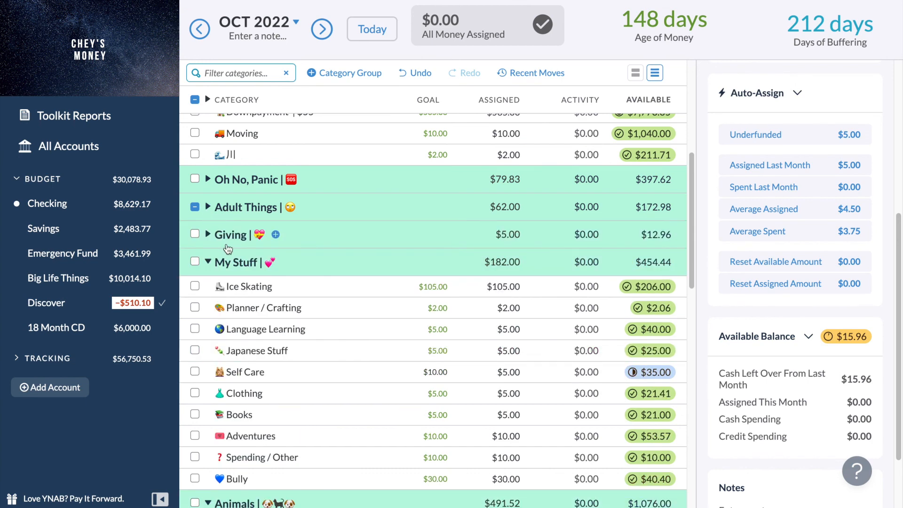
pyautogui.scroll(-4, 227, 249)
pyautogui.scroll(3, 226, 248)
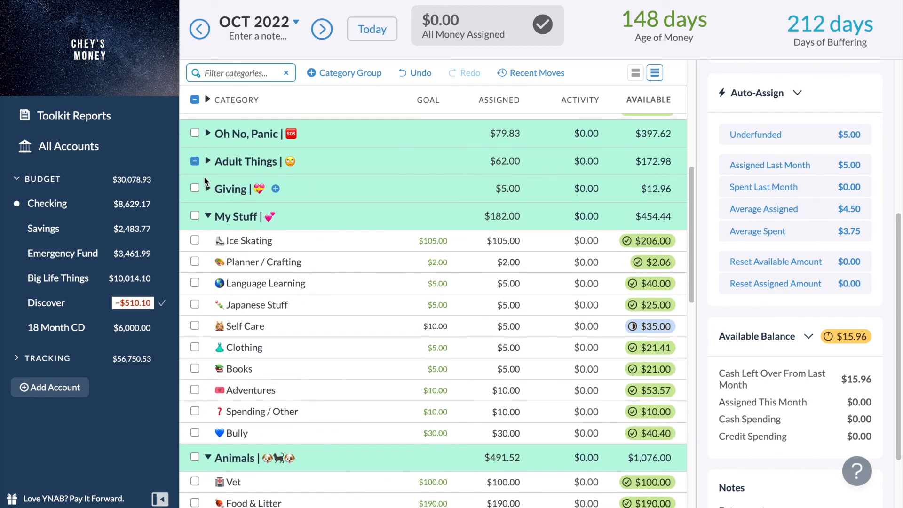
pyautogui.click(195, 161)
pyautogui.scroll(7, 282, 245)
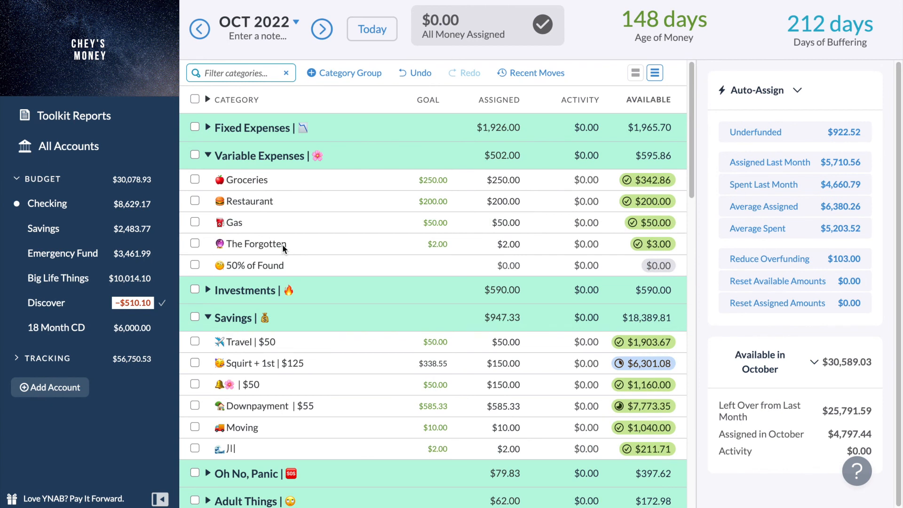